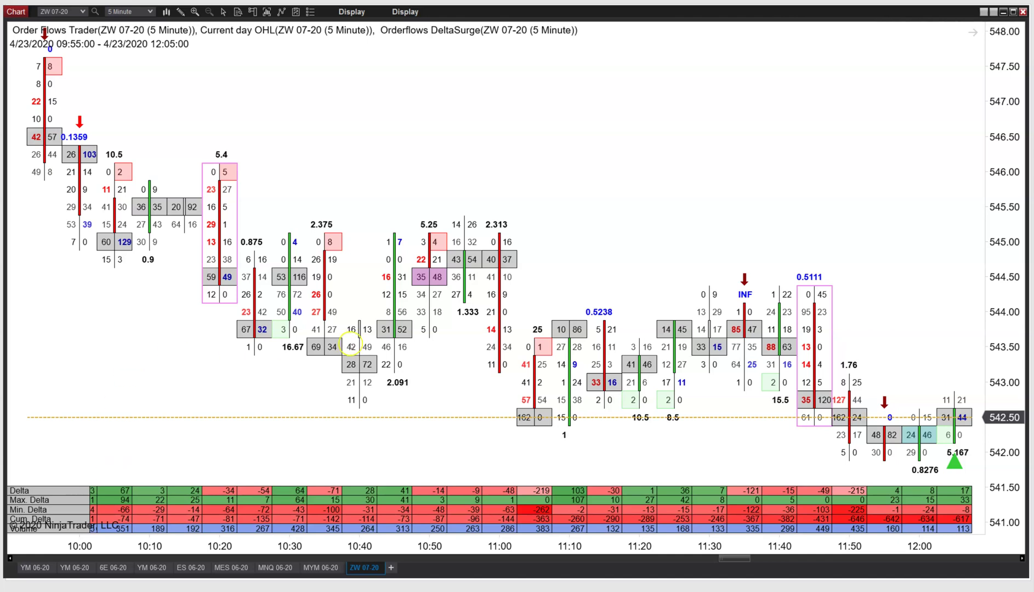
Step: Advance the ZW 07-20 five-minute chart from 4/23/2020 into the morning session of 4/24/2020 to review the order flow
{"action": "scroll", "coordinate": [351, 346], "scroll_direction": "down", "scroll_amount": 15}
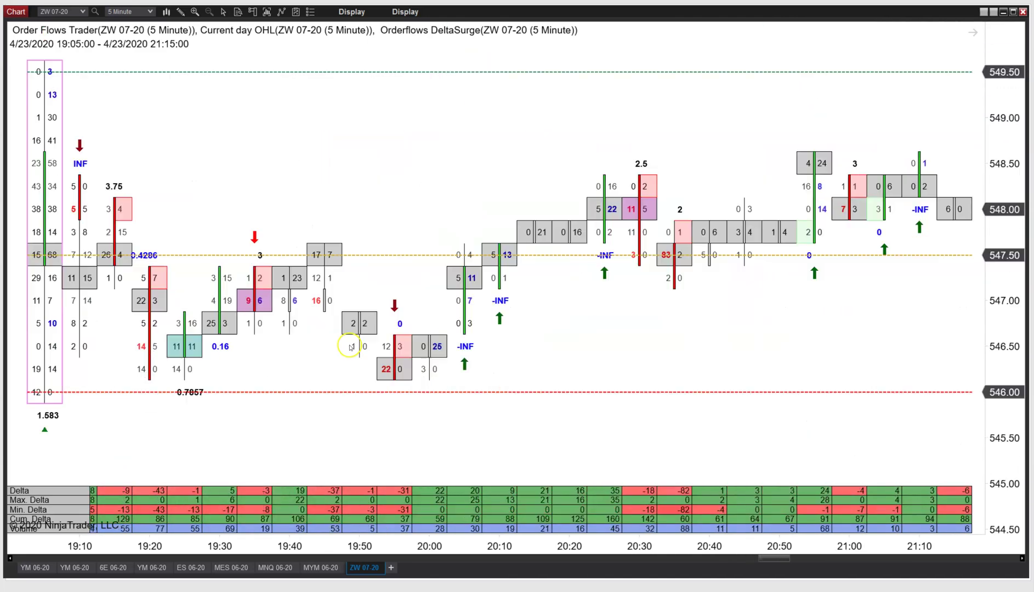
{"action": "scroll", "coordinate": [347, 344], "scroll_direction": "down", "scroll_amount": 8}
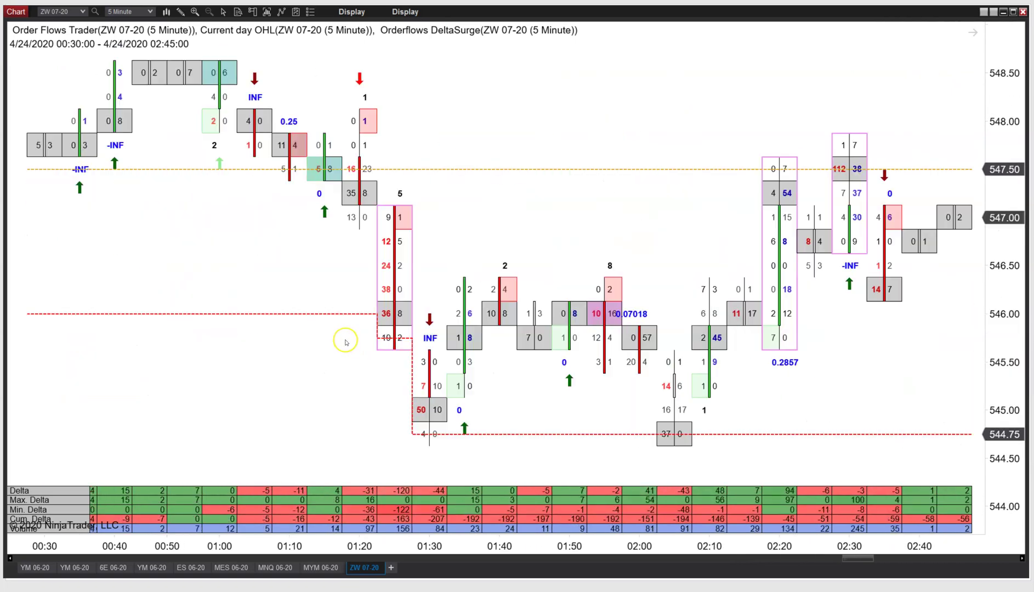
{"action": "scroll", "coordinate": [344, 341], "scroll_direction": "down", "scroll_amount": 3}
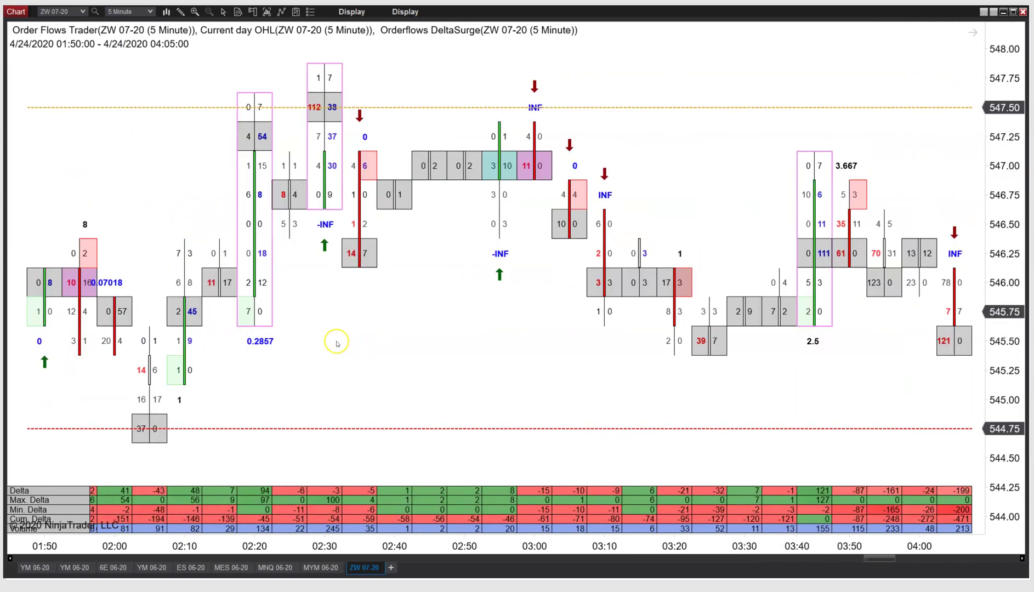
{"action": "scroll", "coordinate": [336, 344], "scroll_direction": "down", "scroll_amount": 16}
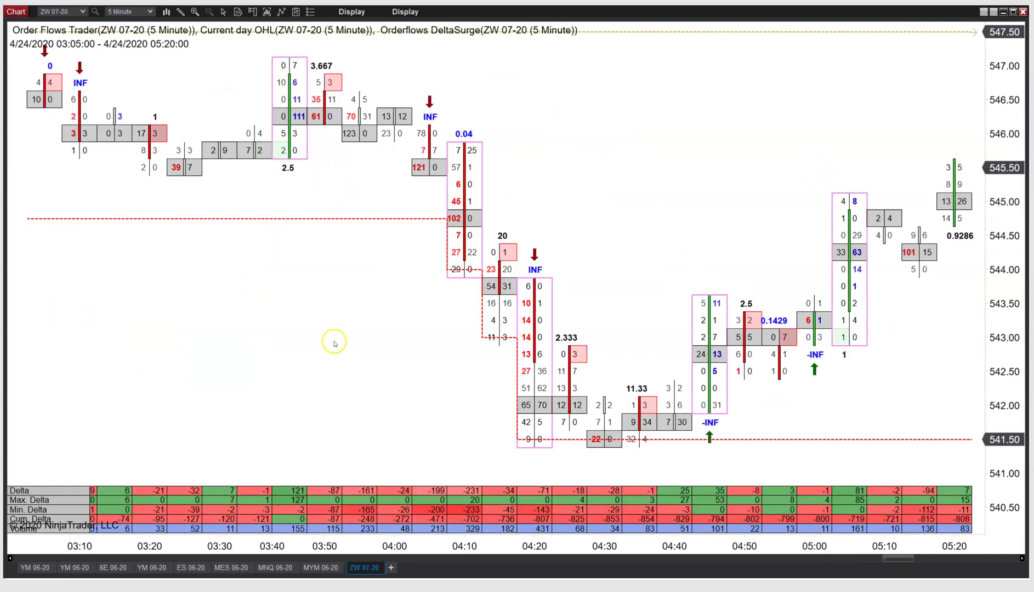
{"action": "scroll", "coordinate": [336, 341], "scroll_direction": "down", "scroll_amount": 5}
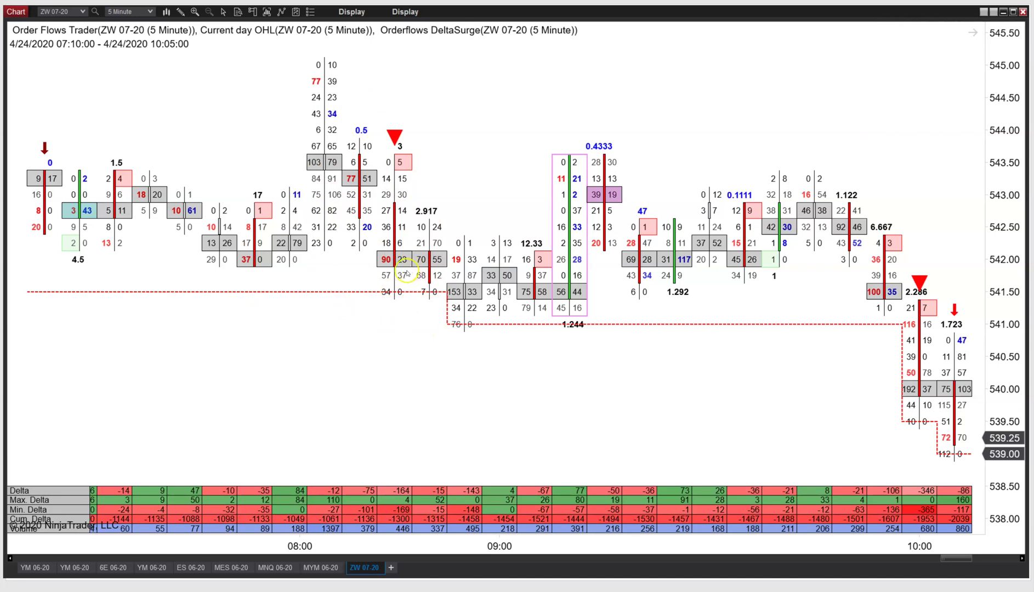
Step: Examine the DeltaSurge sell signals and the price action after them on the ZW chart through the end of the 4/24/2020 session
{"action": "scroll", "coordinate": [382, 318], "scroll_direction": "down", "scroll_amount": 1}
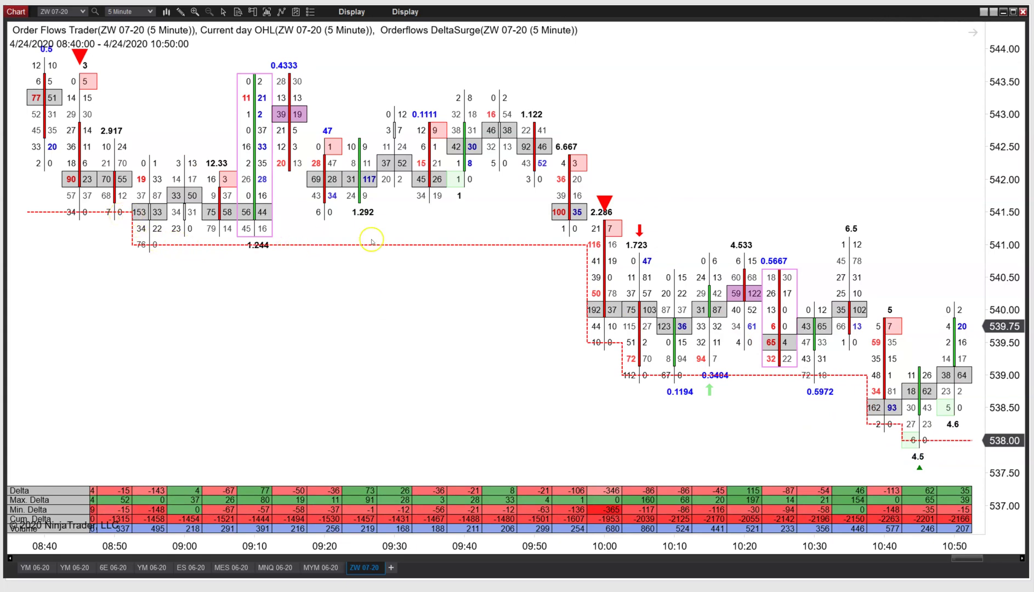
{"action": "scroll", "coordinate": [769, 390], "scroll_direction": "down", "scroll_amount": 3}
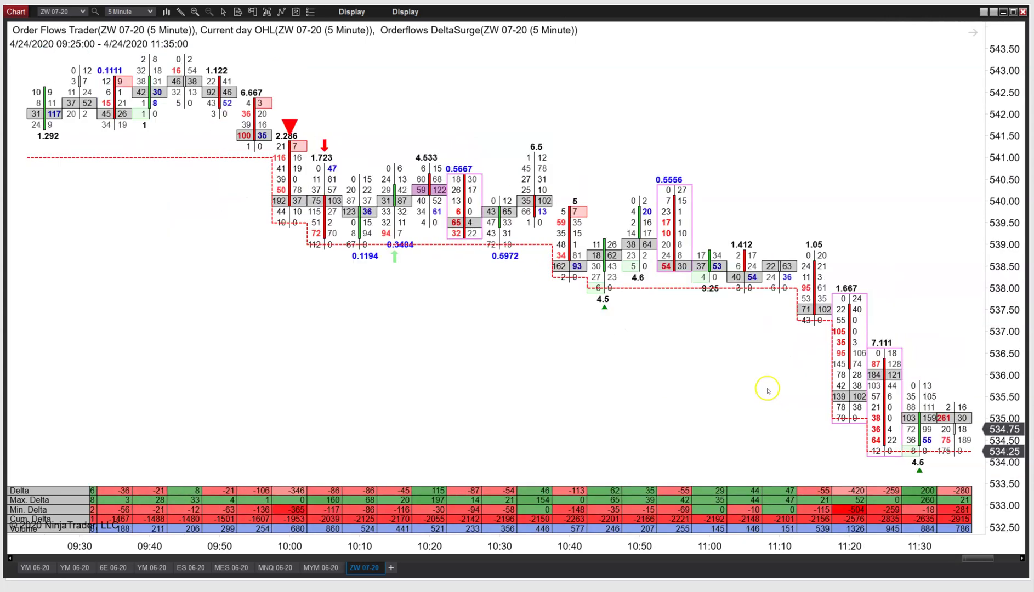
{"action": "scroll", "coordinate": [769, 391], "scroll_direction": "down", "scroll_amount": 2}
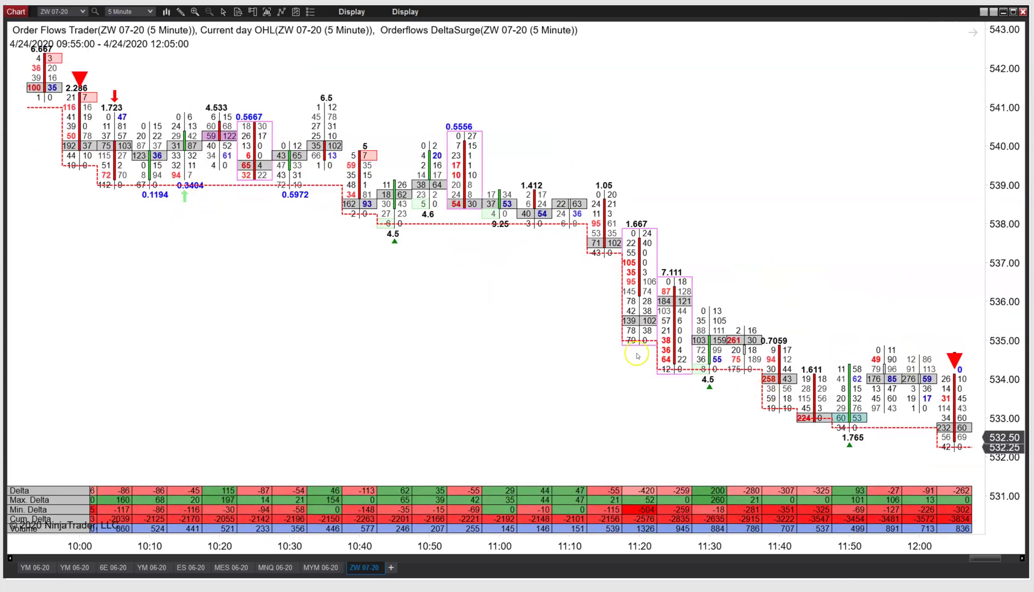
{"action": "scroll", "coordinate": [201, 173], "scroll_direction": "up", "scroll_amount": 5}
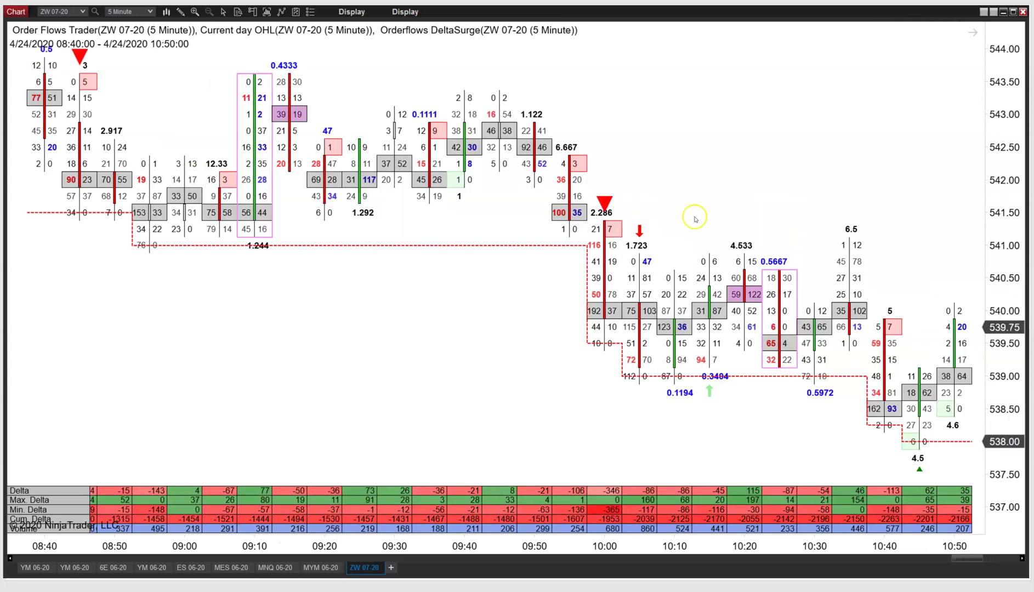
{"action": "scroll", "coordinate": [623, 293], "scroll_direction": "down", "scroll_amount": 7}
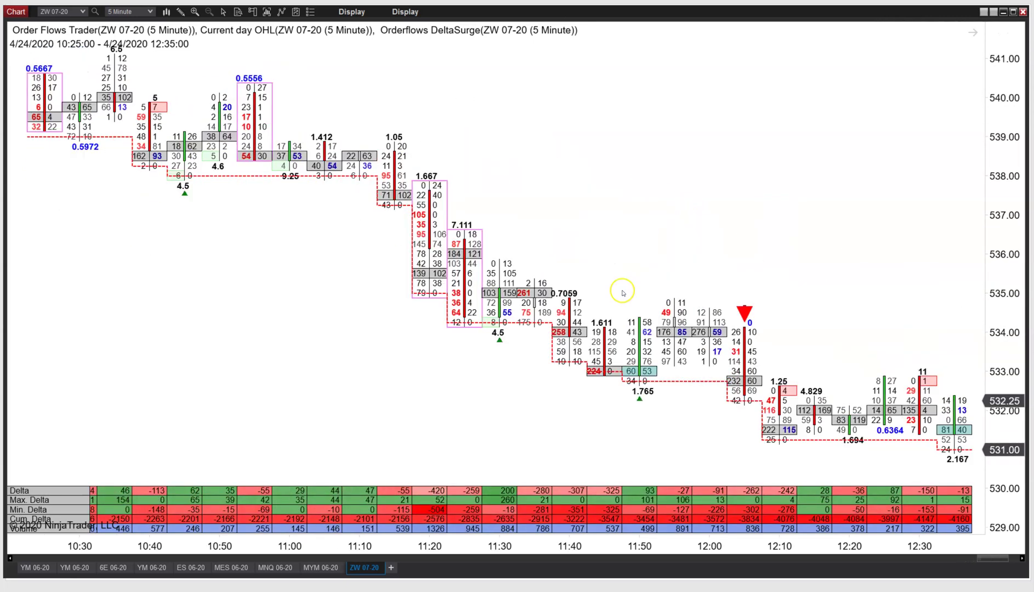
{"action": "scroll", "coordinate": [745, 352], "scroll_direction": "down", "scroll_amount": 2}
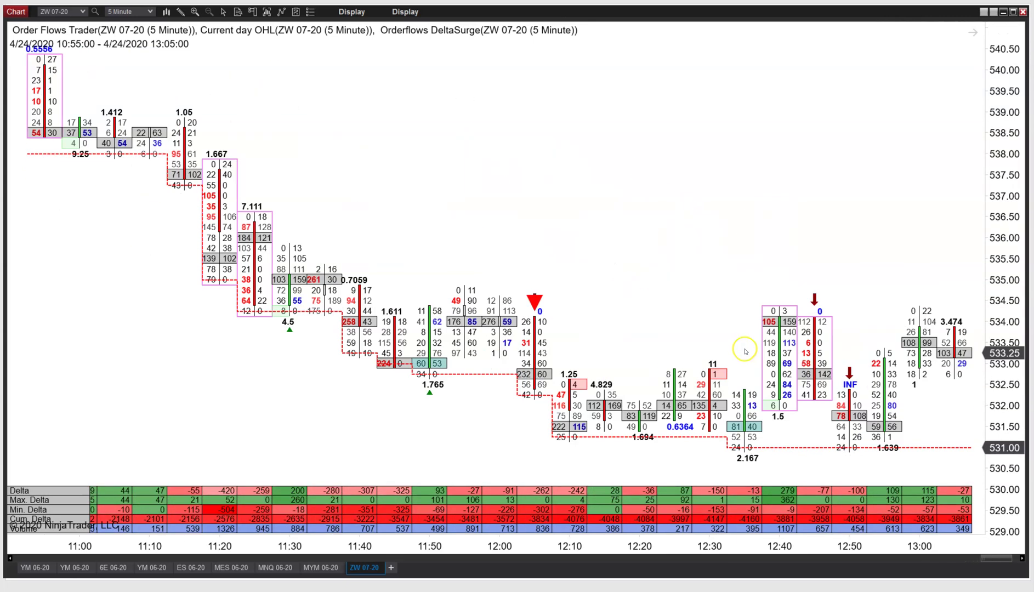
{"action": "scroll", "coordinate": [825, 447], "scroll_direction": "down", "scroll_amount": 3}
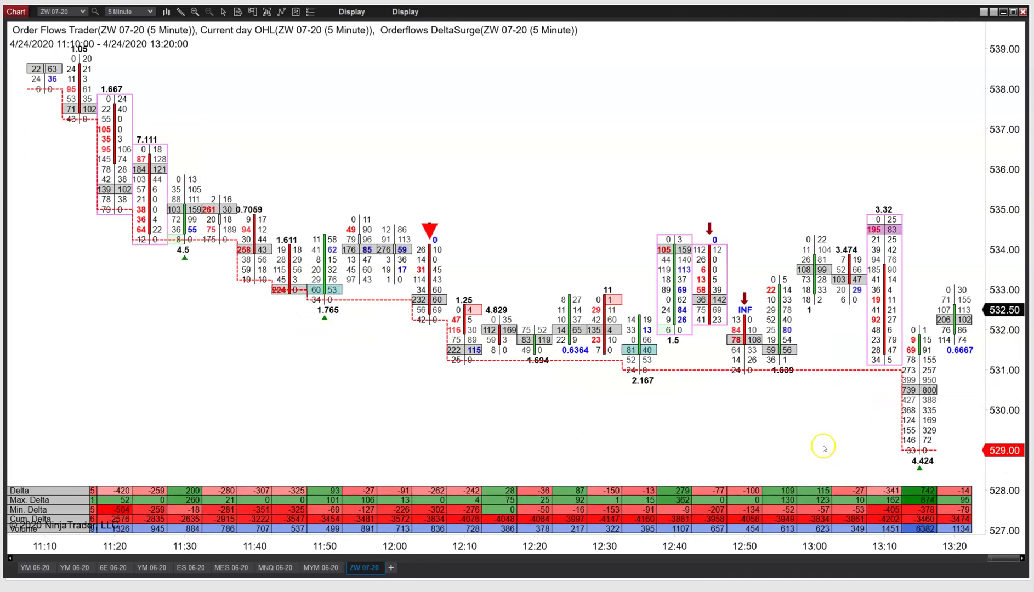
{"action": "scroll", "coordinate": [824, 448], "scroll_direction": "down", "scroll_amount": 3}
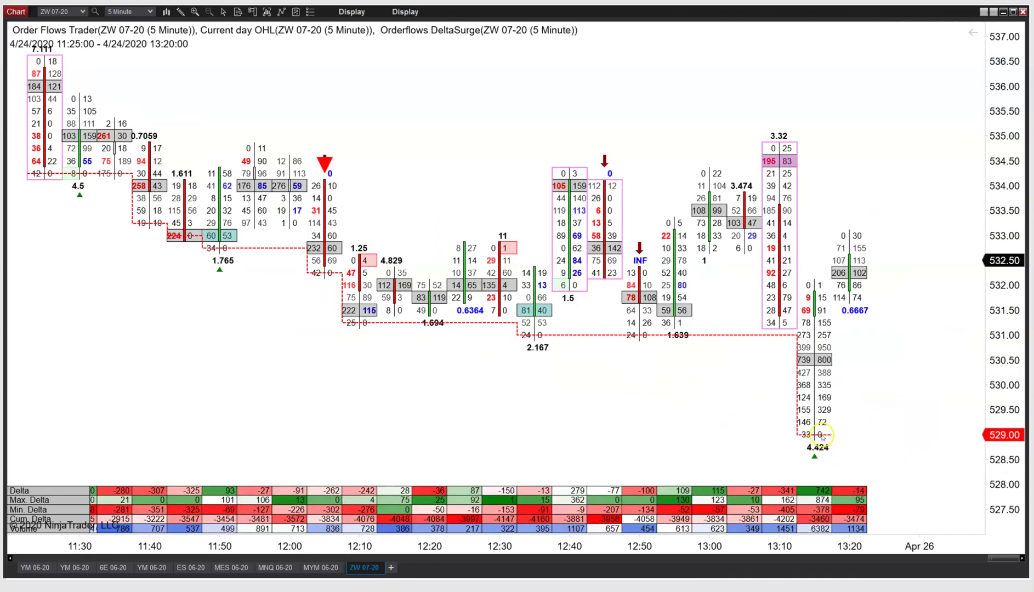
Step: Revisit the 08:45 sell signal on the ZW chart and follow the price from it to the last bar of 4/24/2020
{"action": "scroll", "coordinate": [558, 325], "scroll_direction": "up", "scroll_amount": 15}
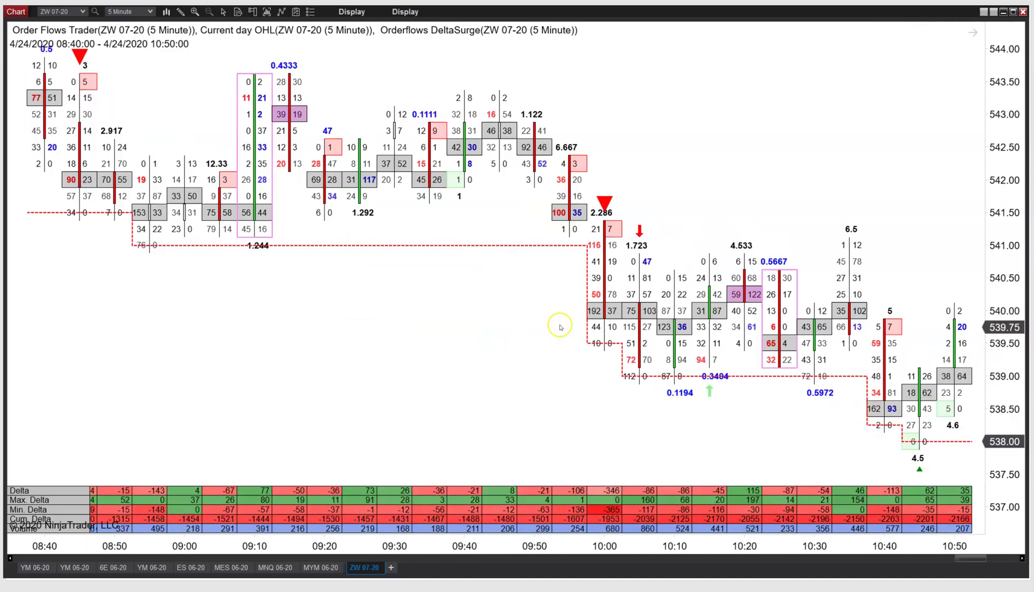
{"action": "scroll", "coordinate": [558, 325], "scroll_direction": "up", "scroll_amount": 3}
{"action": "scroll", "coordinate": [558, 323], "scroll_direction": "up", "scroll_amount": 7}
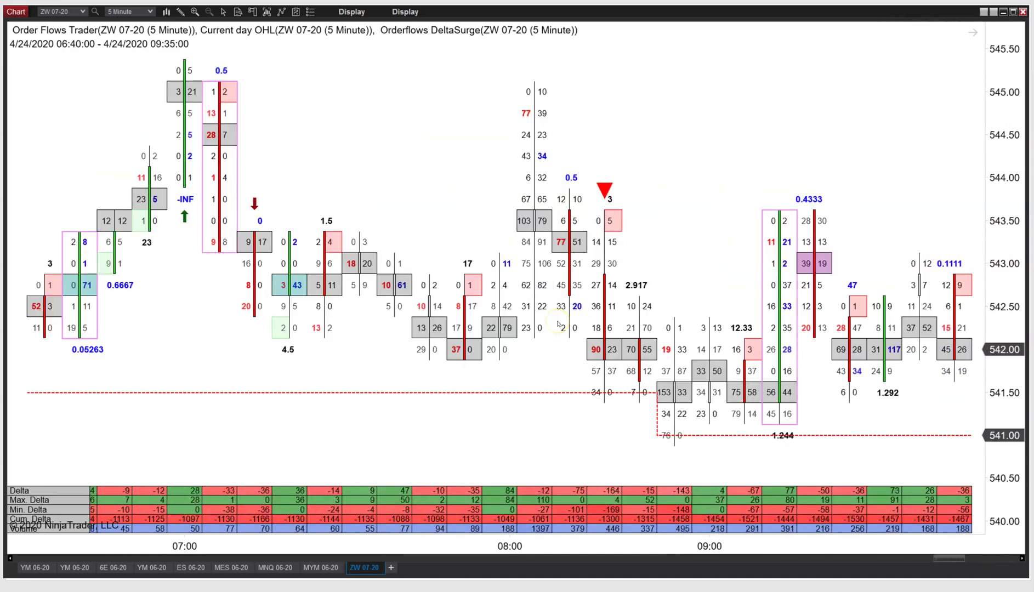
{"action": "scroll", "coordinate": [493, 334], "scroll_direction": "down", "scroll_amount": 4}
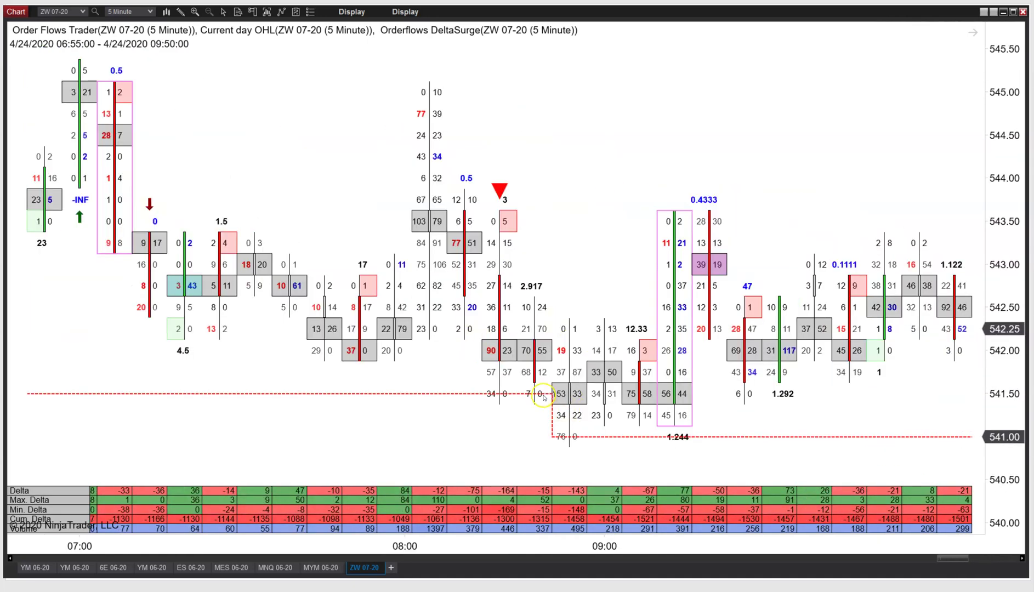
{"action": "scroll", "coordinate": [544, 399], "scroll_direction": "down", "scroll_amount": 15}
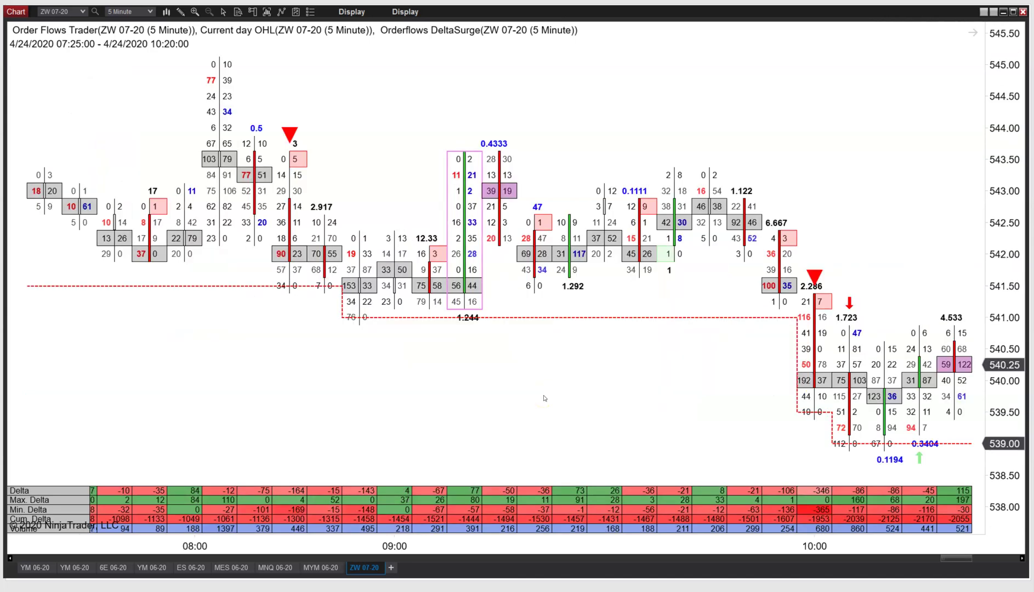
{"action": "scroll", "coordinate": [545, 398], "scroll_direction": "down", "scroll_amount": 6}
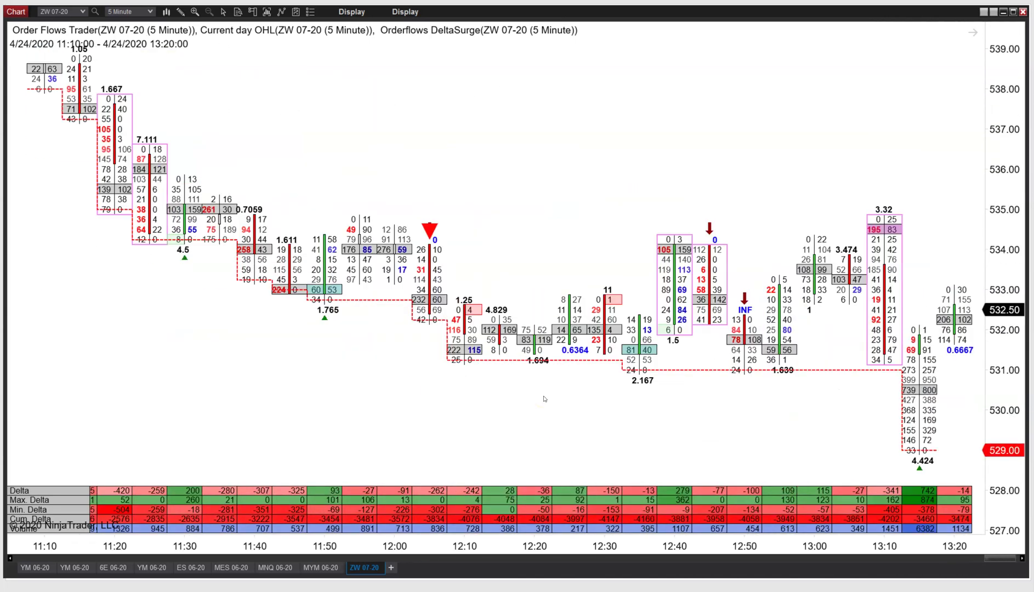
Step: Inspect the delta row for the 08:45 signal bar and compare it with the sell signals at 10:00 and 12:05
{"action": "left_click", "coordinate": [912, 457]}
{"action": "scroll", "coordinate": [257, 175], "scroll_direction": "up", "scroll_amount": 10}
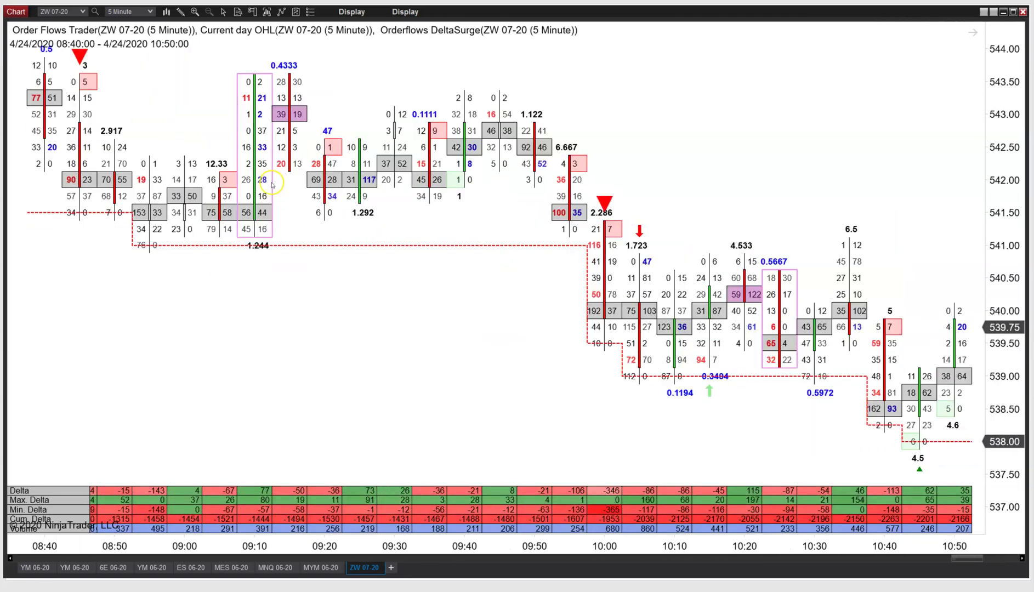
{"action": "scroll", "coordinate": [271, 185], "scroll_direction": "up", "scroll_amount": 6}
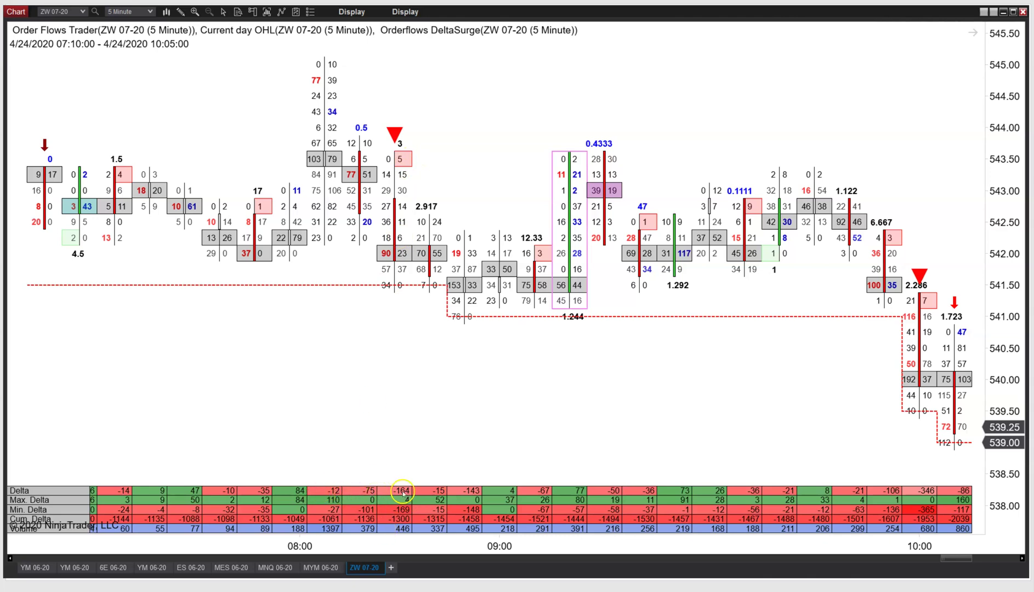
{"action": "scroll", "coordinate": [671, 376], "scroll_direction": "down", "scroll_amount": 6}
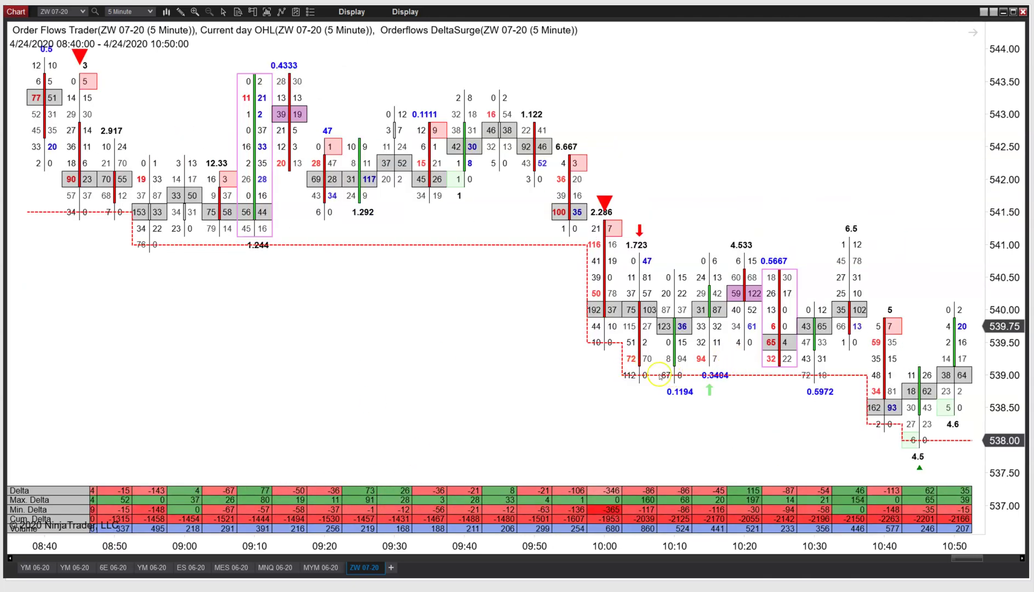
{"action": "scroll", "coordinate": [847, 373], "scroll_direction": "down", "scroll_amount": 2}
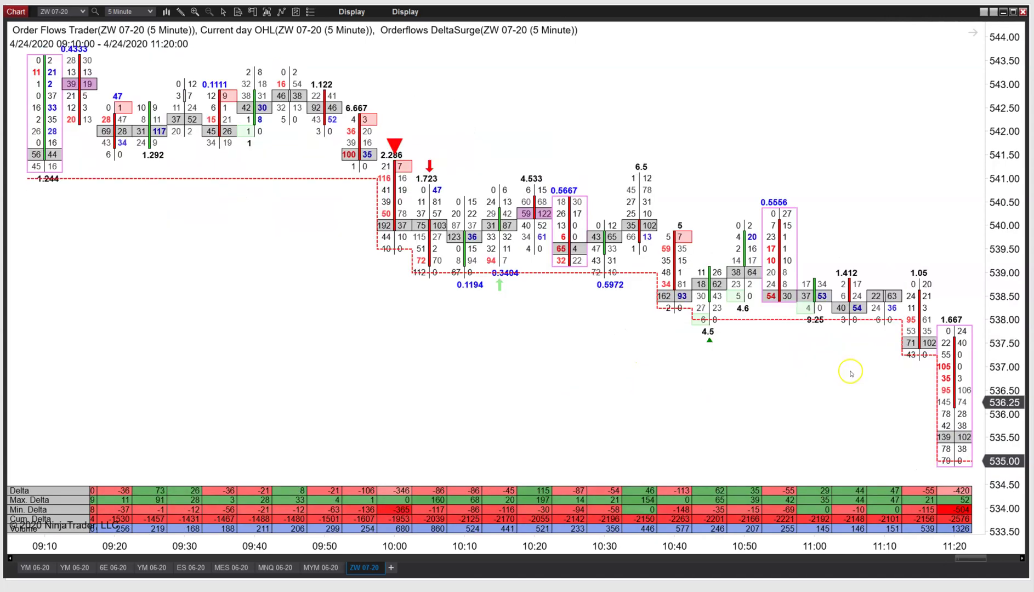
{"action": "scroll", "coordinate": [850, 373], "scroll_direction": "down", "scroll_amount": 3}
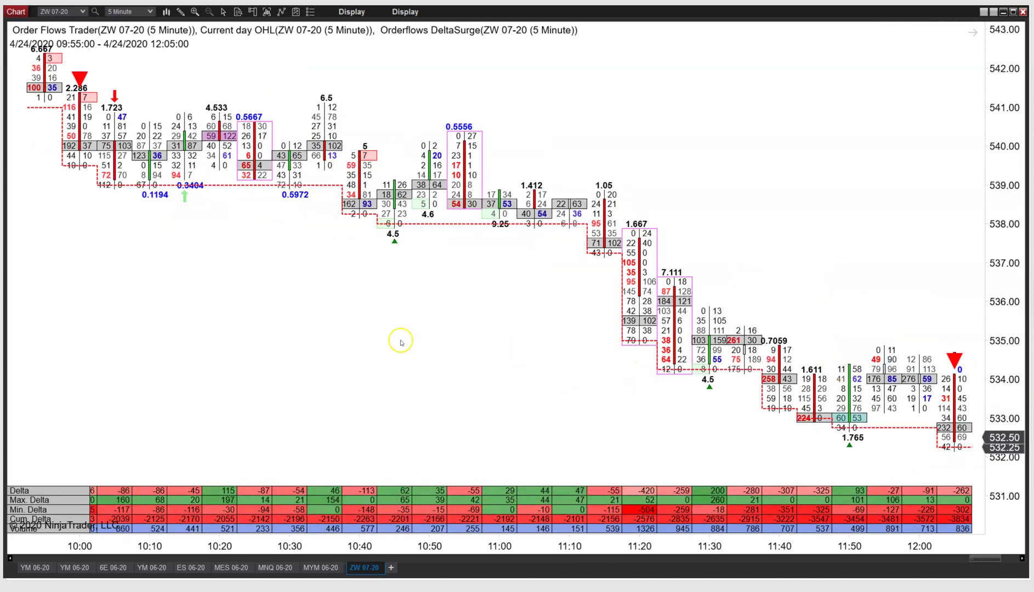
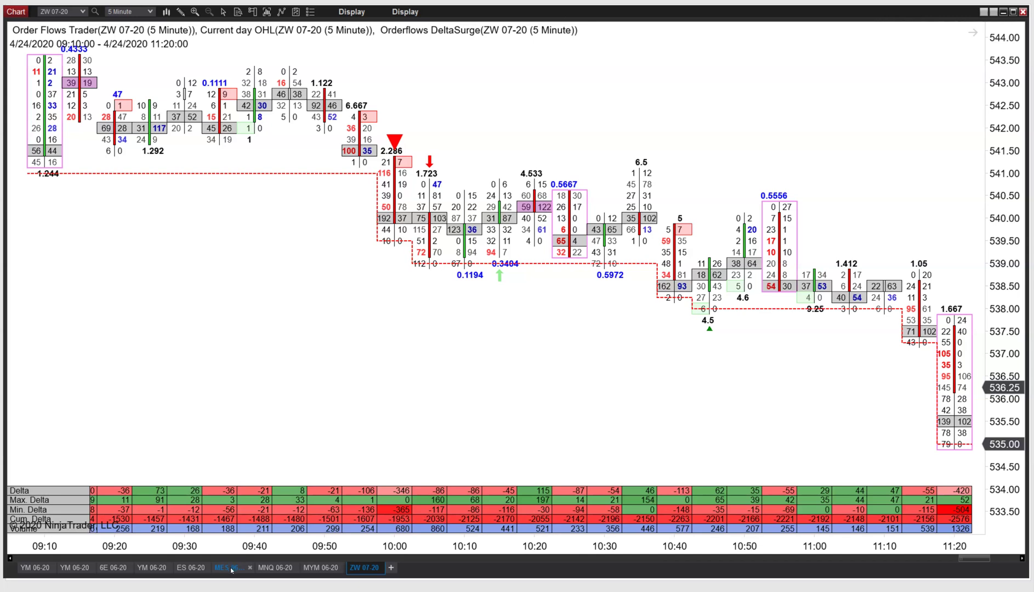
Step: Switch to the MES 06-20 one-minute chart and go back to its earliest data on 4/20/2020
{"action": "left_click", "coordinate": [230, 569]}
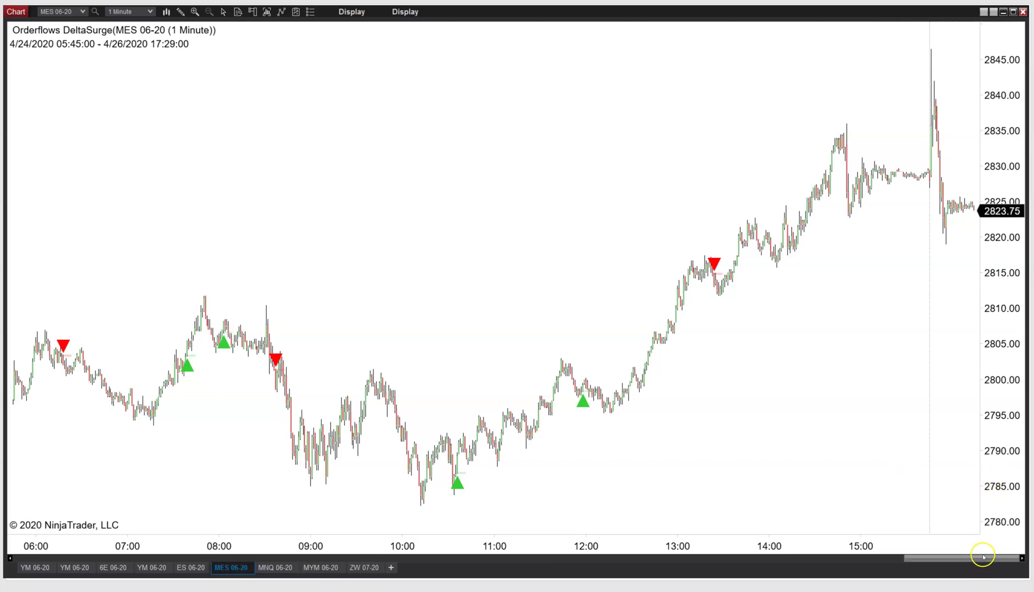
{"action": "left_click_drag", "start_coordinate": [982, 559], "coordinate": [43, 492]}
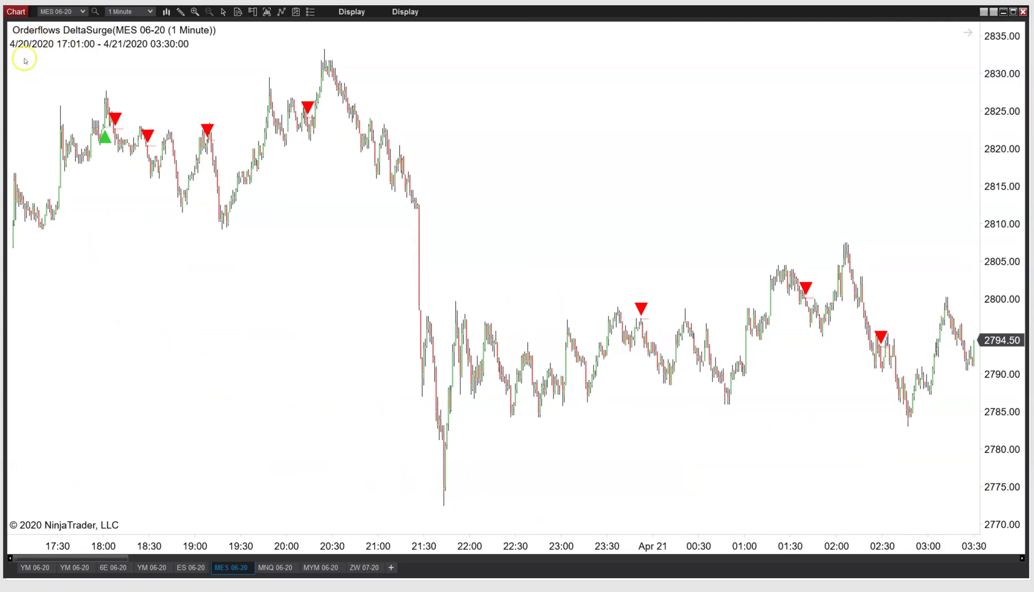
{"action": "left_click", "coordinate": [224, 12]}
{"action": "left_click", "coordinate": [233, 34]}
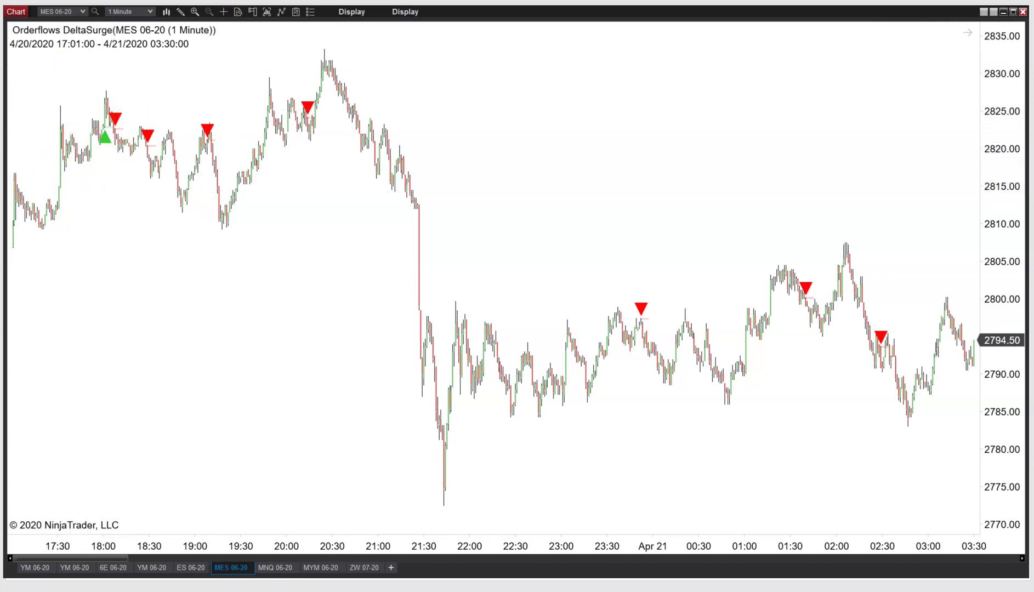
{"action": "left_click", "coordinate": [225, 12]}
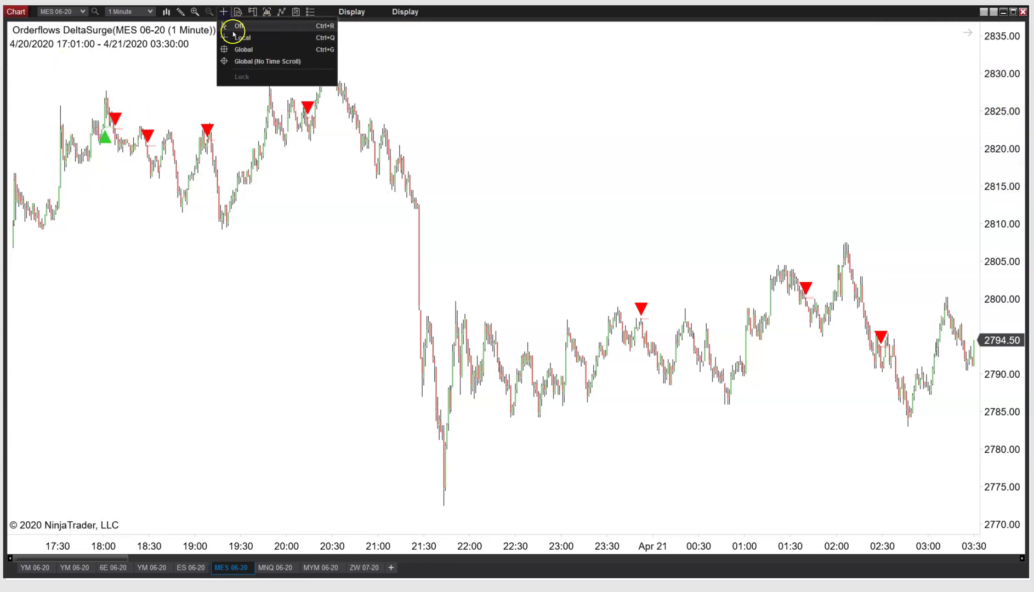
{"action": "left_click", "coordinate": [234, 26]}
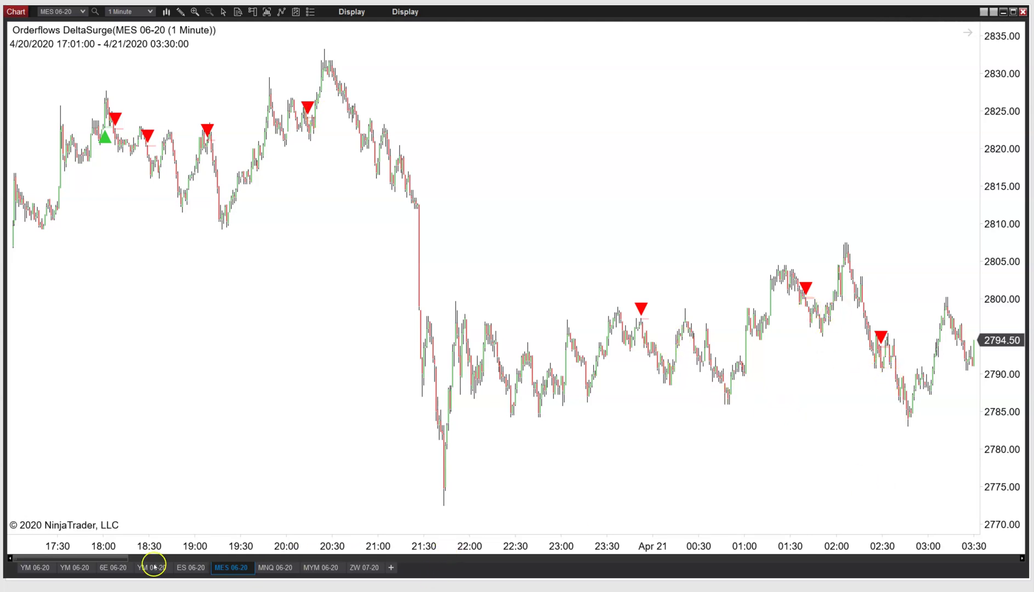
Step: Review the DeltaSurge buy and sell signals on the MES chart from 4/21/2020 forward to the latest bars of 4/26/2020
{"action": "left_click_drag", "start_coordinate": [121, 559], "coordinate": [294, 550]}
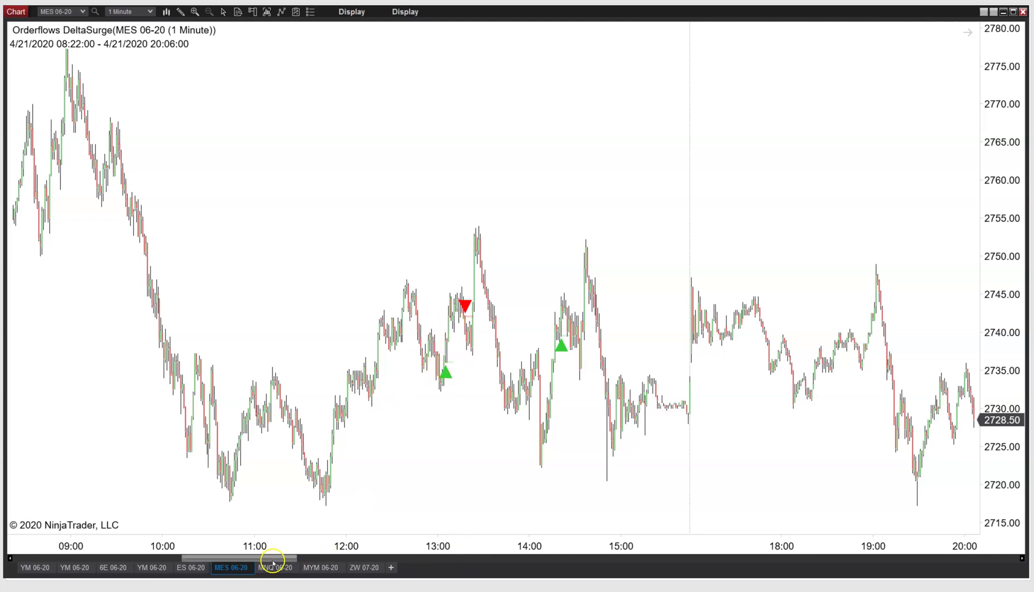
{"action": "left_click_drag", "start_coordinate": [275, 560], "coordinate": [364, 561]}
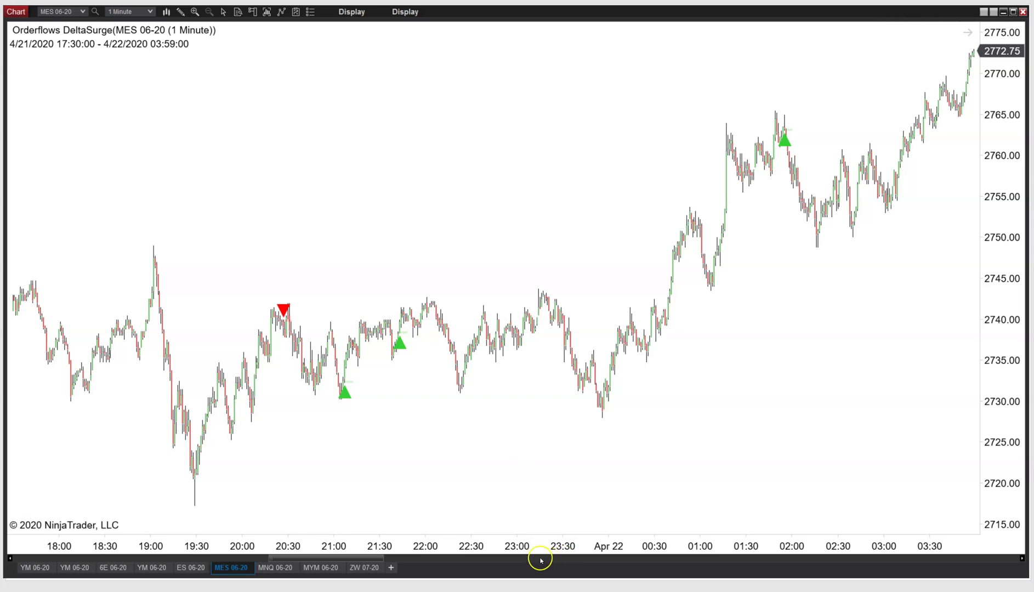
{"action": "left_click_drag", "start_coordinate": [302, 558], "coordinate": [356, 559]}
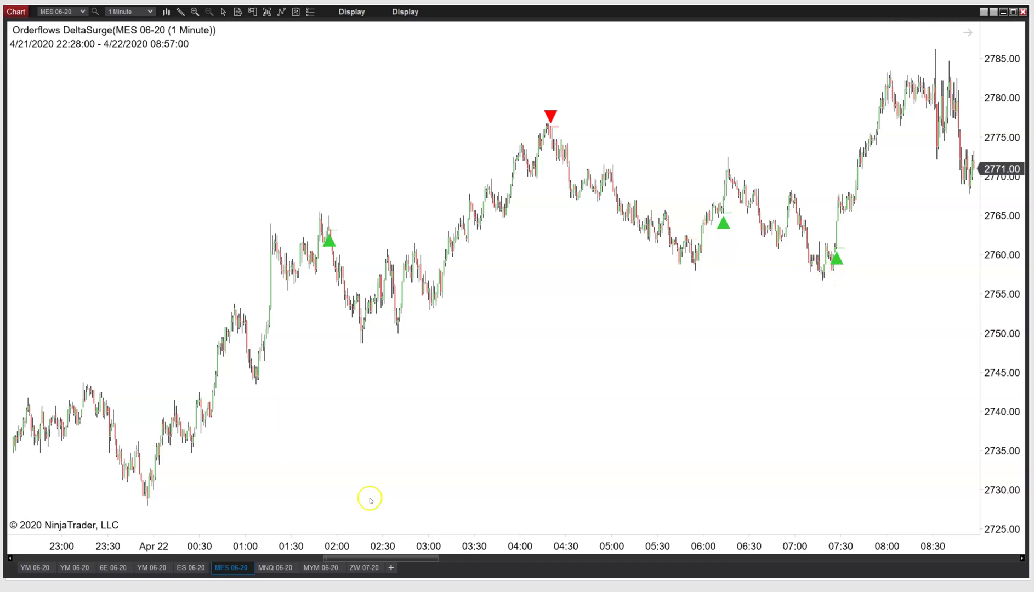
{"action": "left_click_drag", "start_coordinate": [389, 559], "coordinate": [615, 543]}
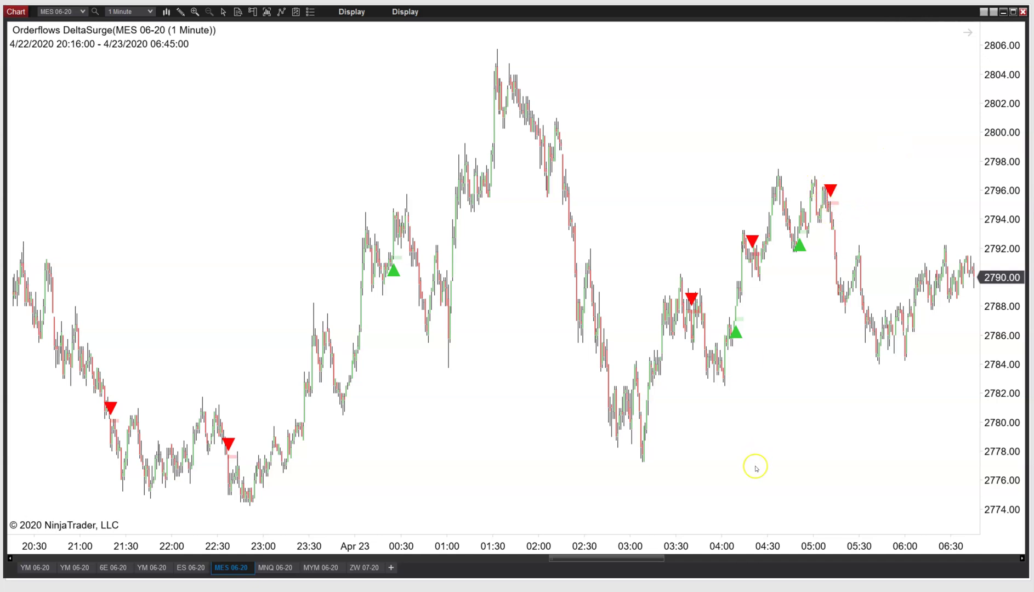
{"action": "left_click_drag", "start_coordinate": [649, 557], "coordinate": [926, 525]}
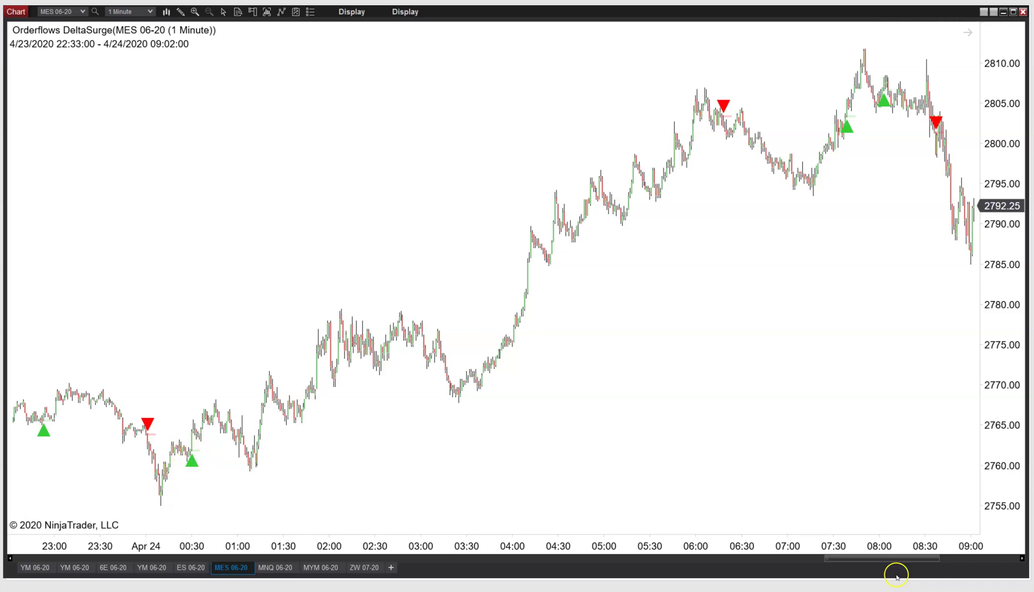
{"action": "left_click_drag", "start_coordinate": [897, 559], "coordinate": [987, 547]}
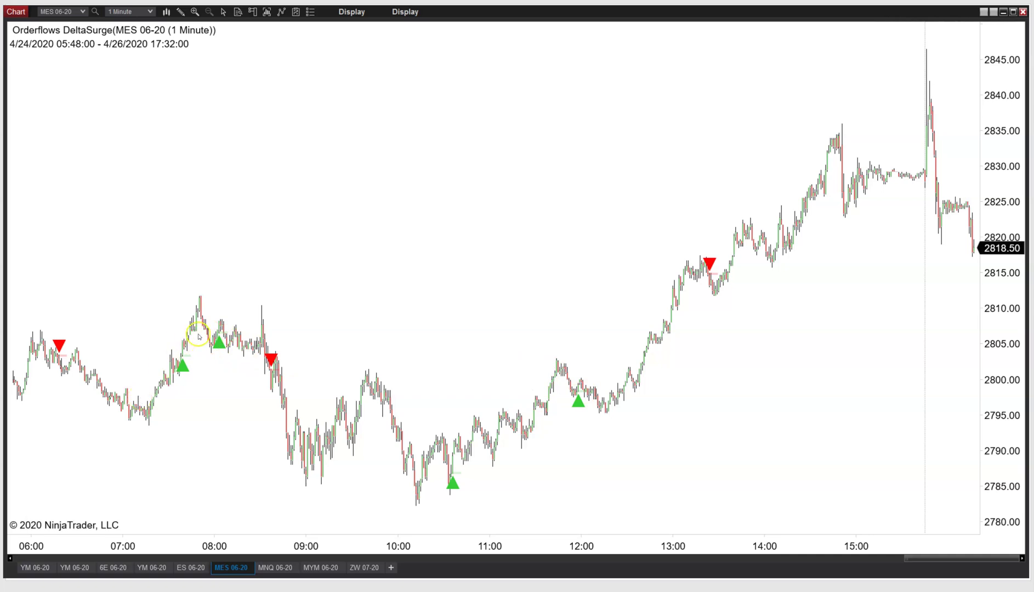
Step: Switch to the MNQ 06-20 one-minute chart and review its DeltaSurge signals from 4/20/2020 forward to the latest bars of 4/26/2020
{"action": "left_click", "coordinate": [271, 568]}
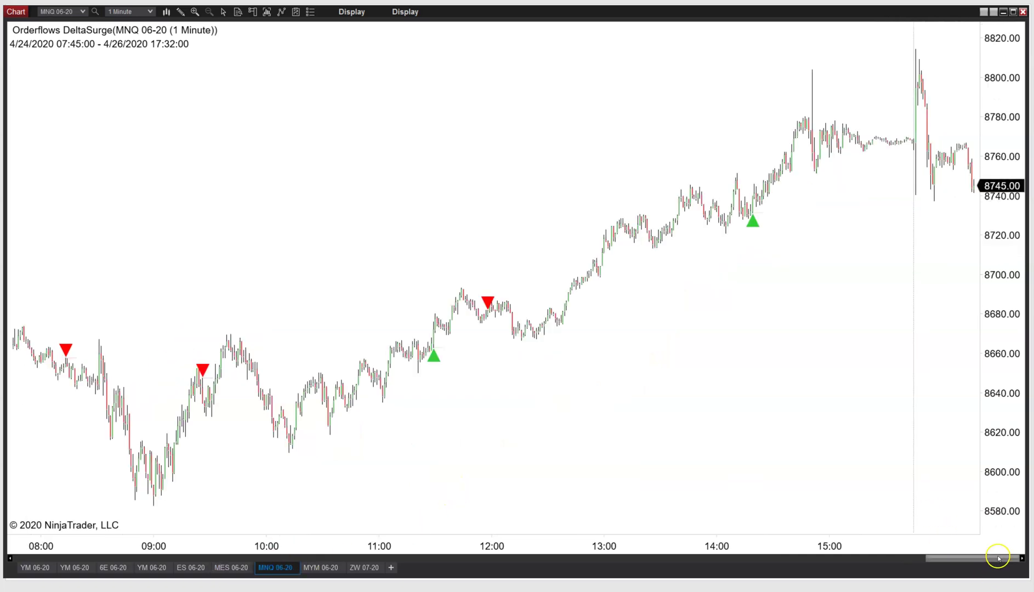
{"action": "left_click_drag", "start_coordinate": [998, 558], "coordinate": [51, 530]}
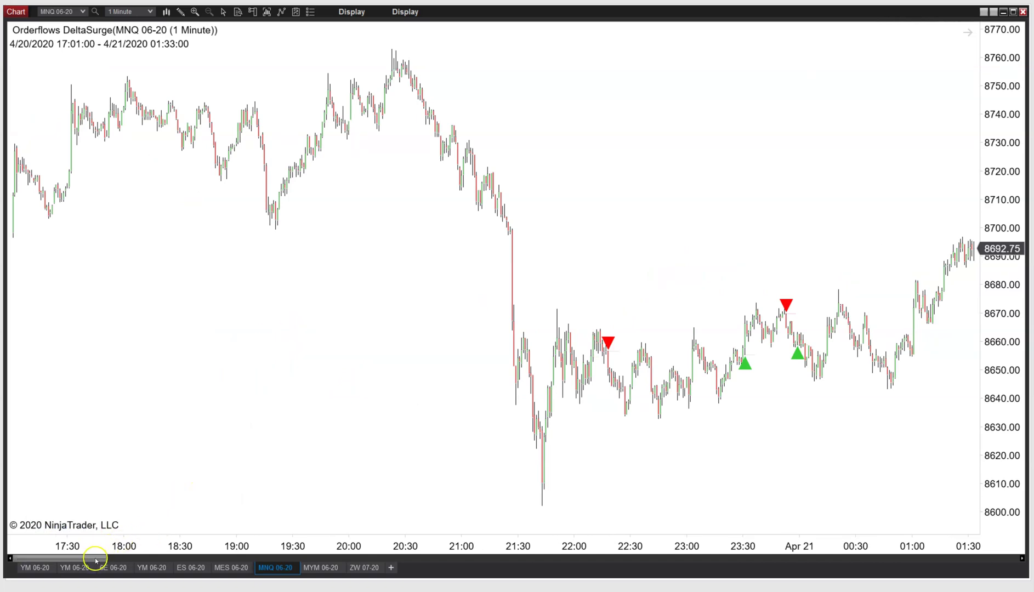
{"action": "left_click_drag", "start_coordinate": [94, 558], "coordinate": [127, 558]}
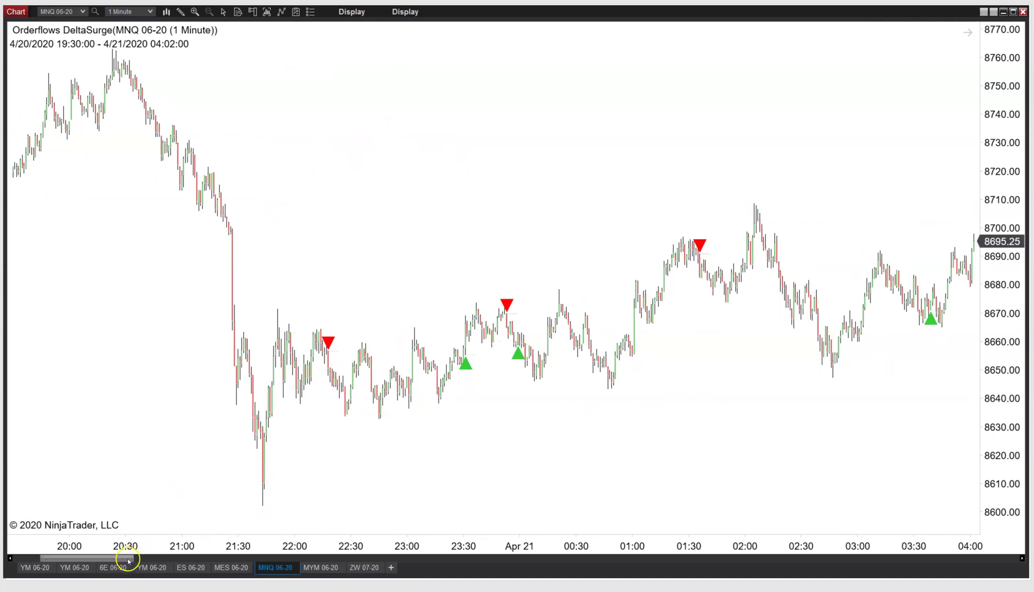
{"action": "left_click_drag", "start_coordinate": [128, 559], "coordinate": [517, 573]}
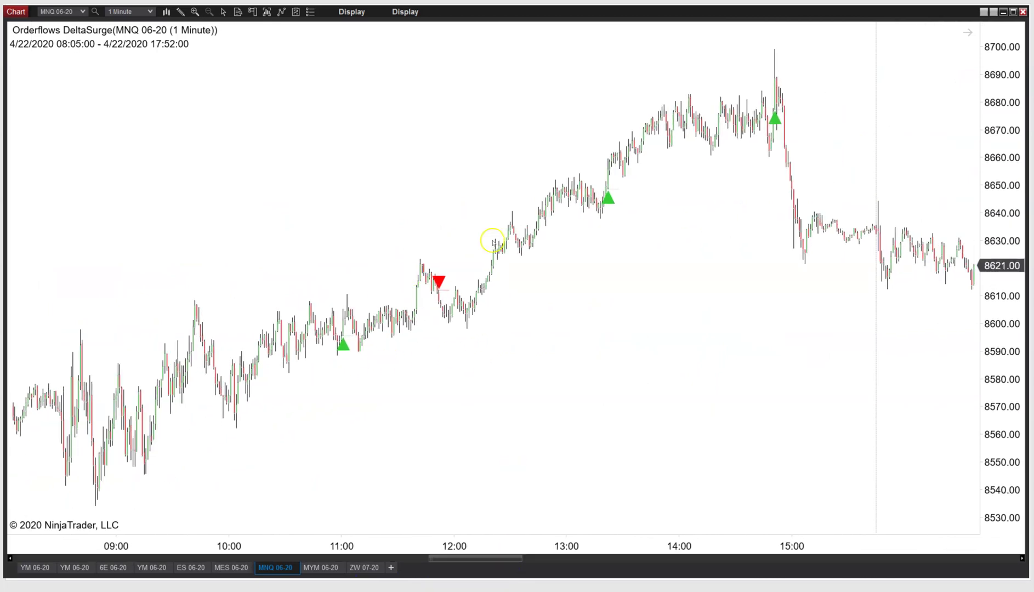
{"action": "left_click_drag", "start_coordinate": [458, 560], "coordinate": [669, 548]}
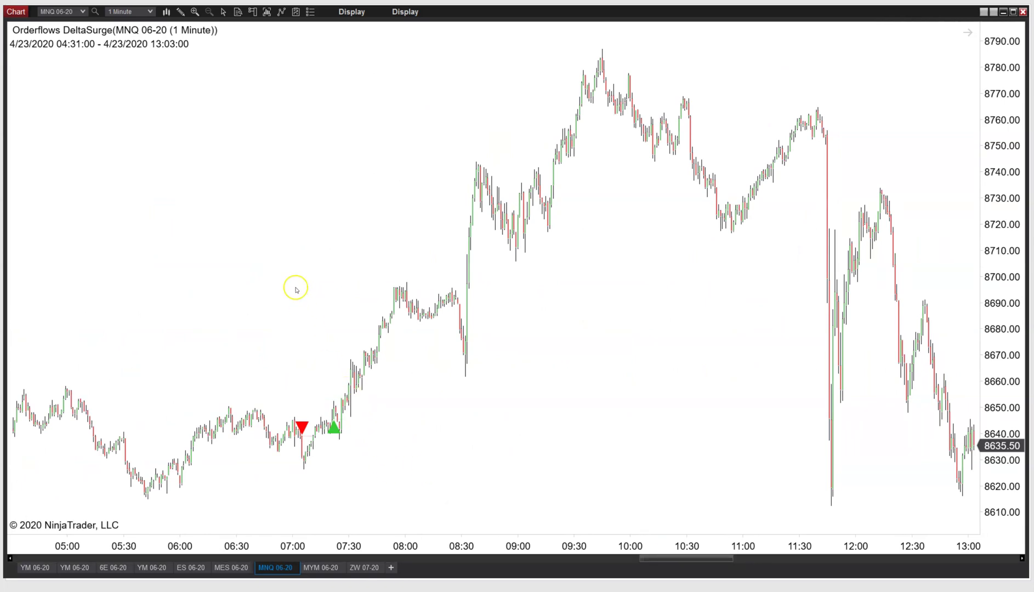
{"action": "left_click_drag", "start_coordinate": [727, 558], "coordinate": [1020, 550]}
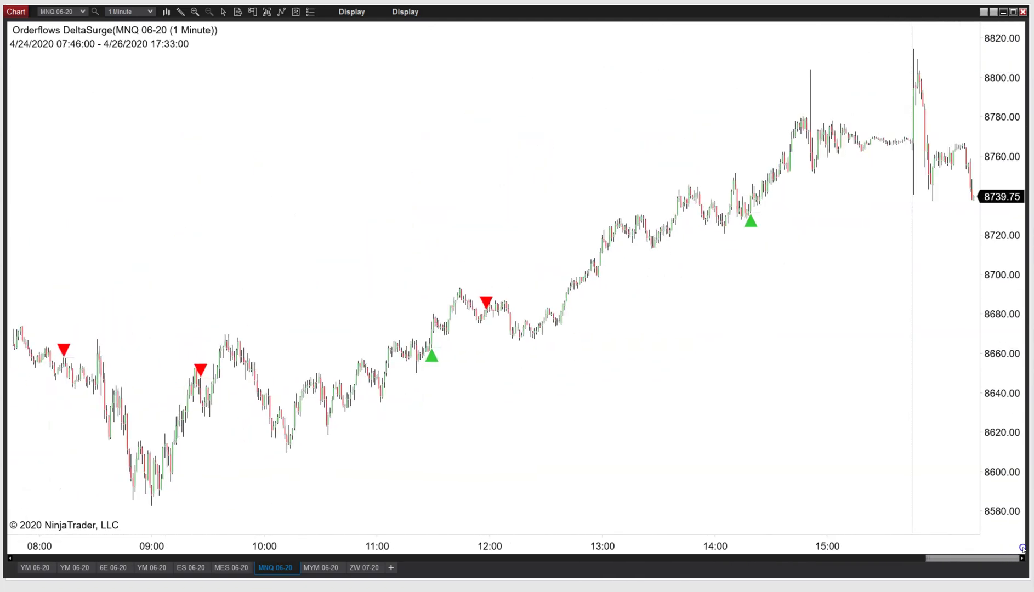
{"action": "scroll", "coordinate": [365, 421], "scroll_direction": "up", "scroll_amount": 3}
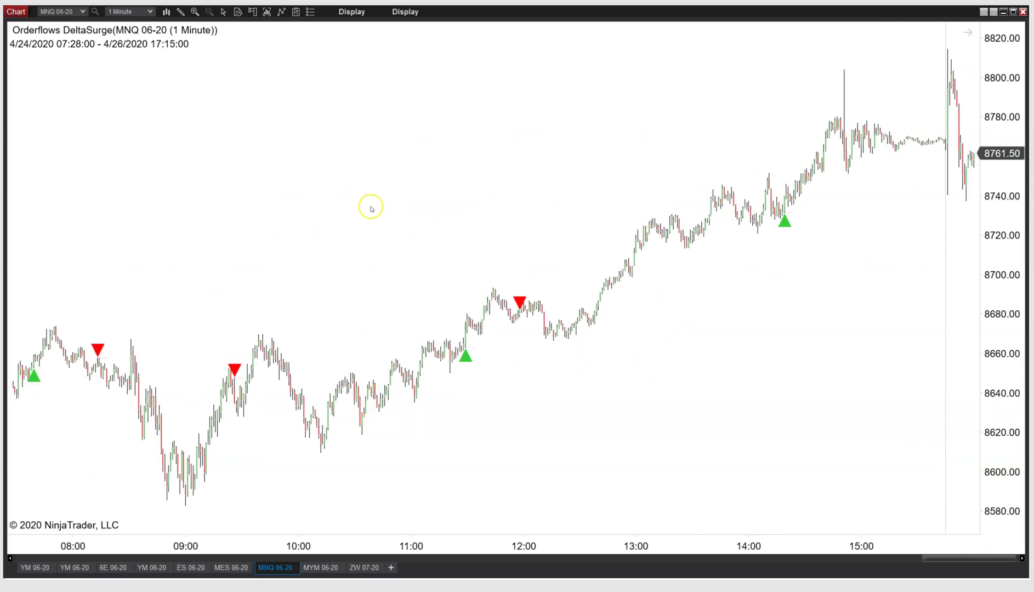
Step: In the MNQ chart's Orderflows DeltaSurge settings, set Bar D Minimum Delta Difference From C and Bar C Minimum Delta Difference From B to 1%
{"action": "right_click", "coordinate": [381, 253]}
{"action": "left_click", "coordinate": [472, 318]}
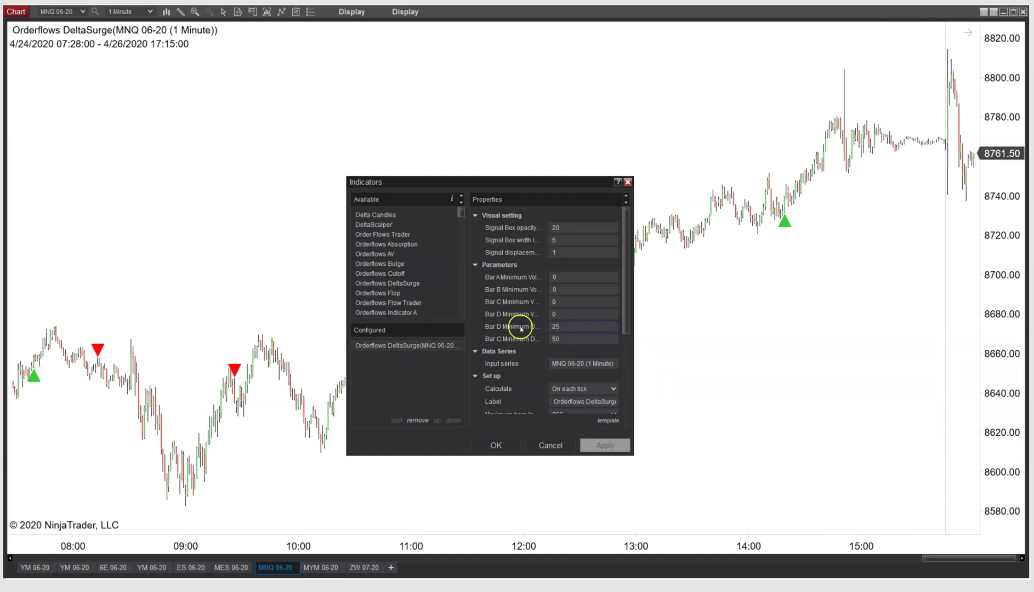
{"action": "left_click_drag", "start_coordinate": [634, 310], "coordinate": [755, 310]}
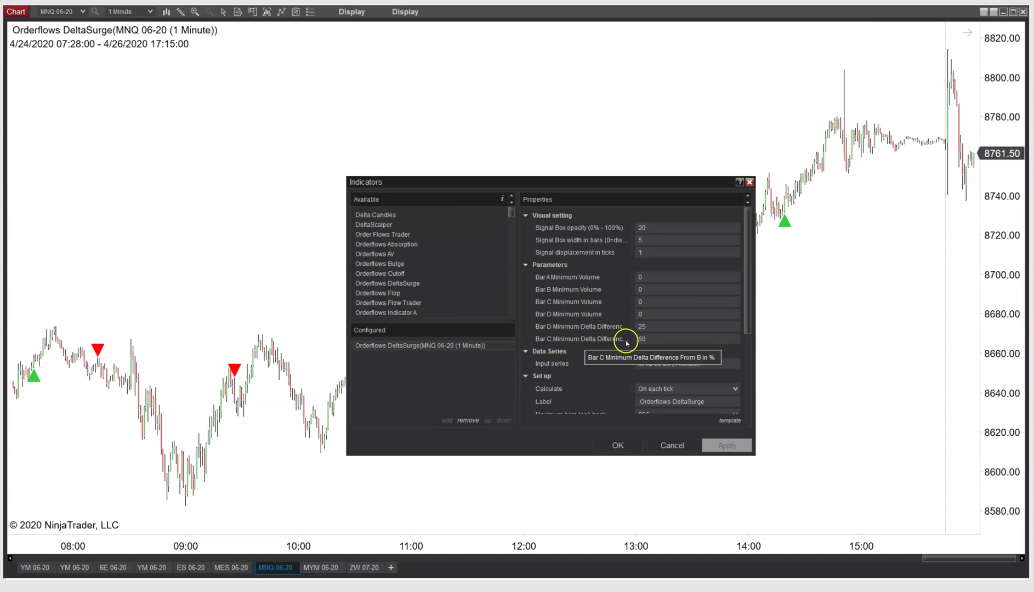
{"action": "left_click", "coordinate": [657, 327]}
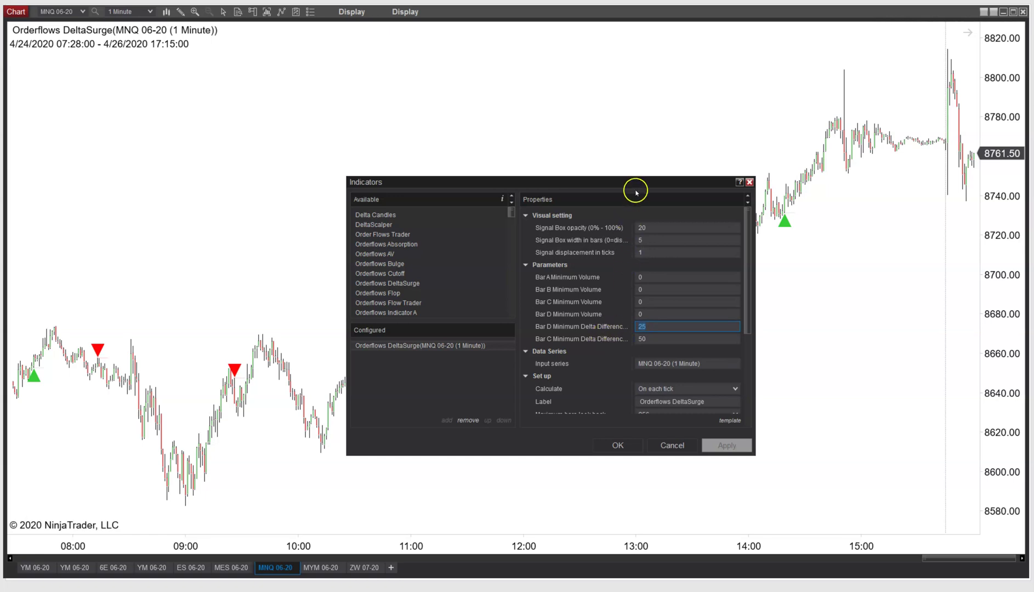
{"action": "left_click_drag", "start_coordinate": [754, 301], "coordinate": [902, 301]}
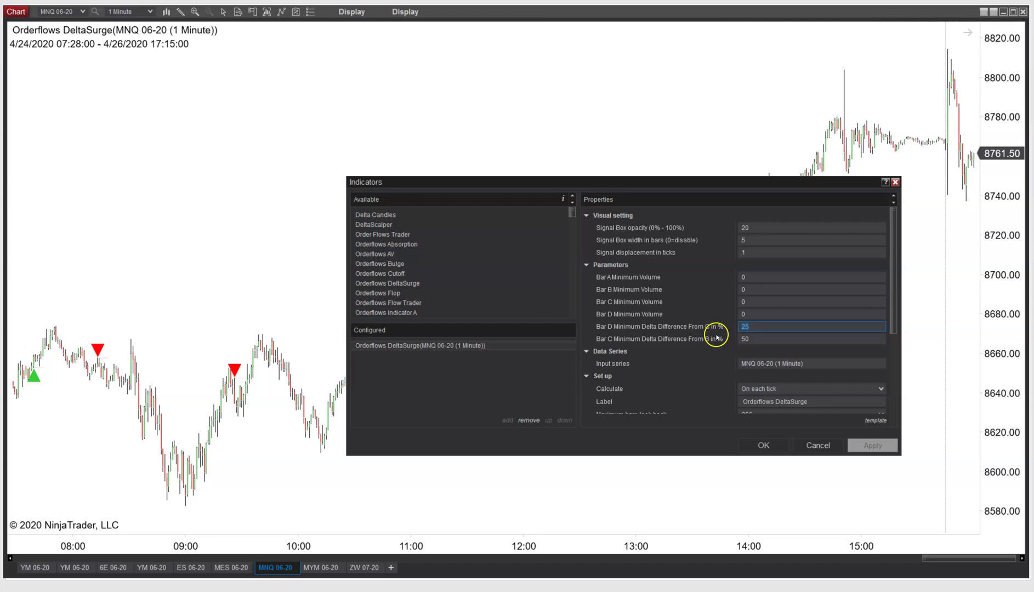
{"action": "type", "text": "1"}
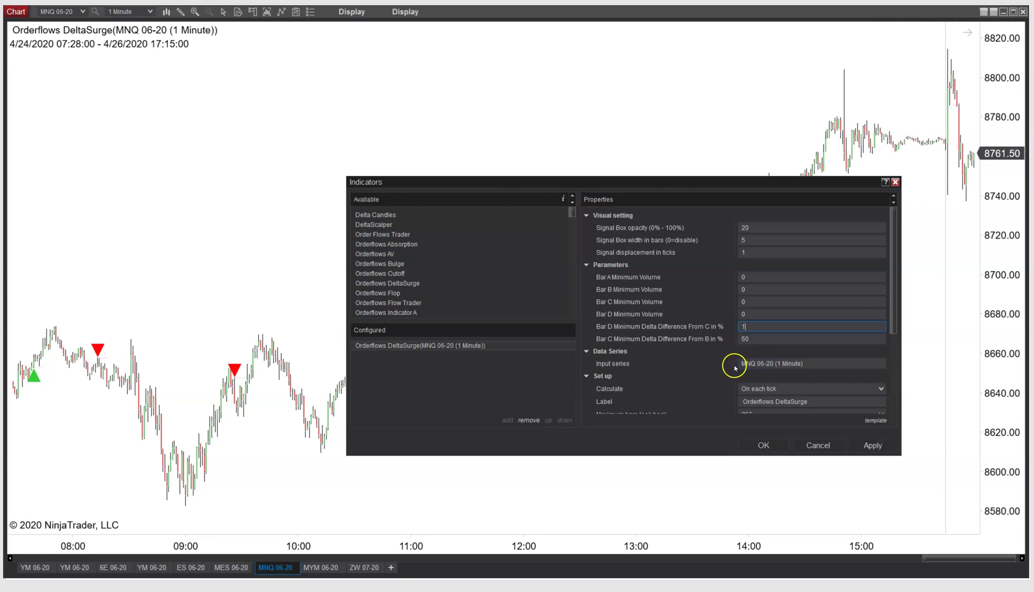
{"action": "type", "text": "01"}
{"action": "key", "text": "Tab"}
{"action": "type", "text": "1"}
{"action": "left_click", "coordinate": [867, 445]}
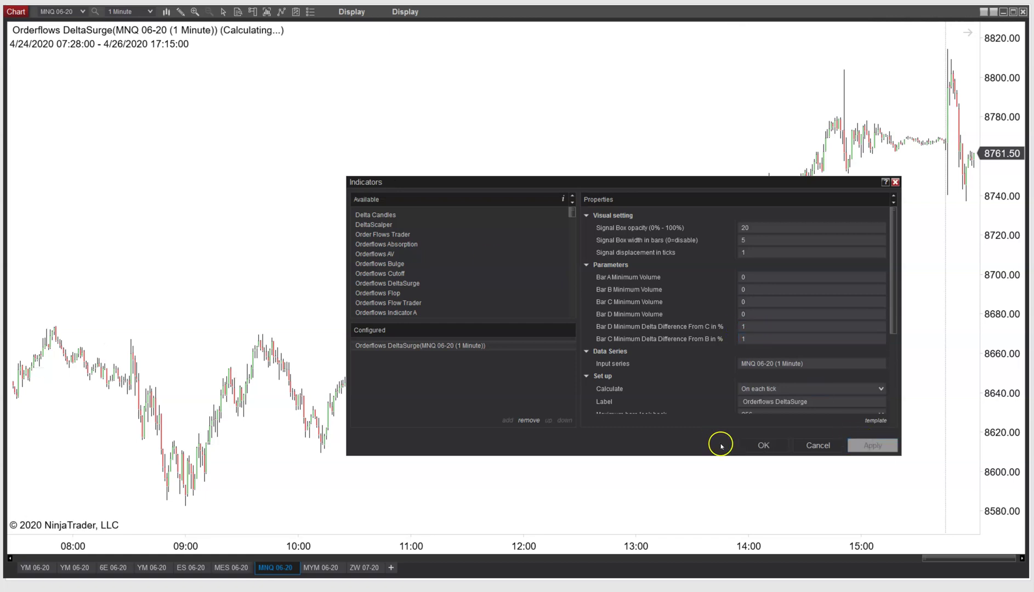
{"action": "left_click", "coordinate": [752, 445]}
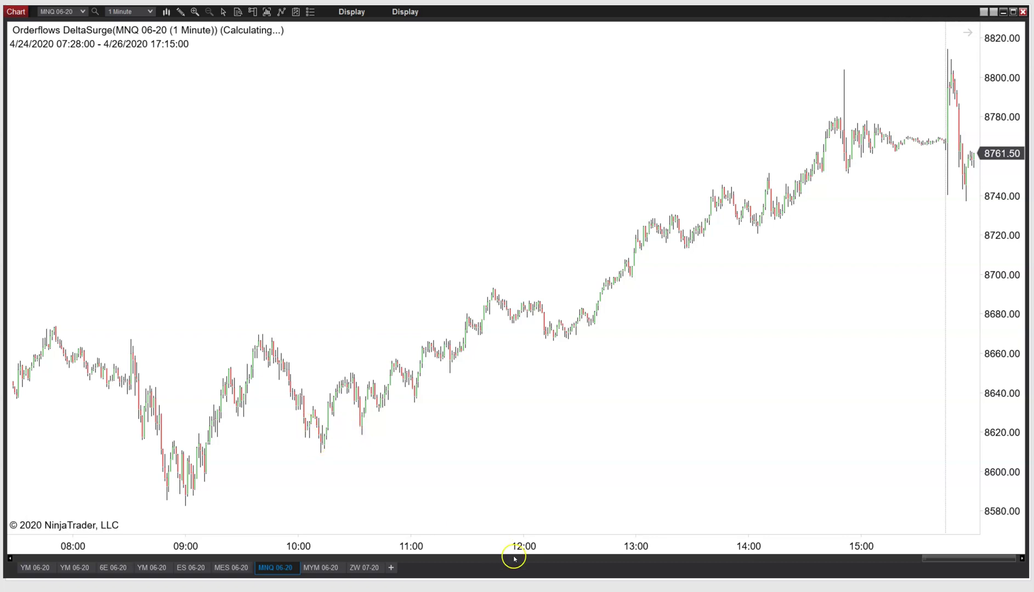
Step: Review the recalculated DeltaSurge signals on the MNQ chart back to 4/20/2020 and return to the latest bars of 4/26/2020
{"action": "left_click", "coordinate": [707, 546]}
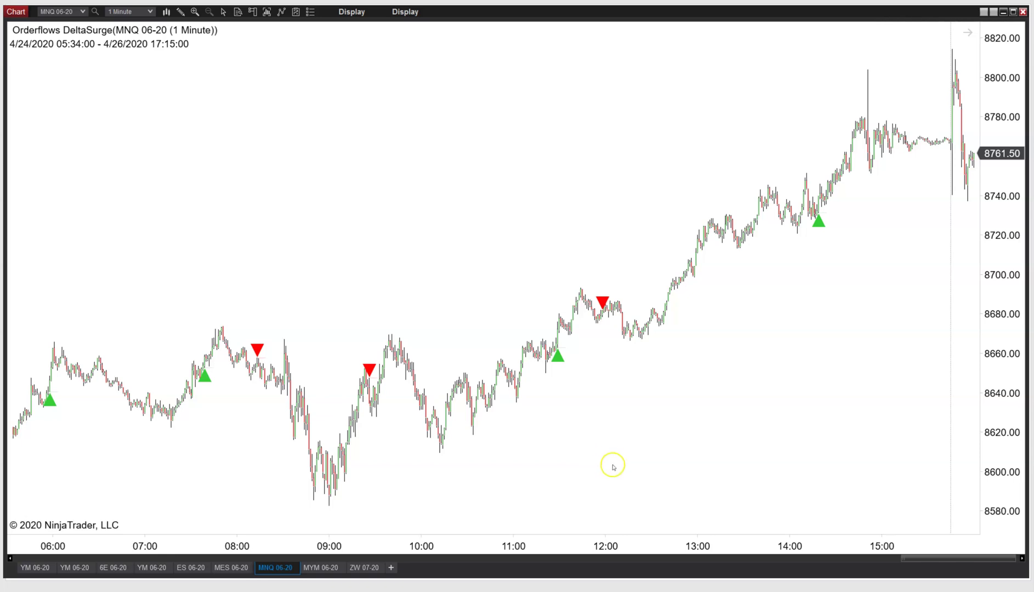
{"action": "left_click_drag", "start_coordinate": [965, 557], "coordinate": [273, 573]}
{"action": "left_click_drag", "start_coordinate": [250, 573], "coordinate": [157, 573]}
{"action": "scroll", "coordinate": [157, 573], "scroll_direction": "up", "scroll_amount": 10}
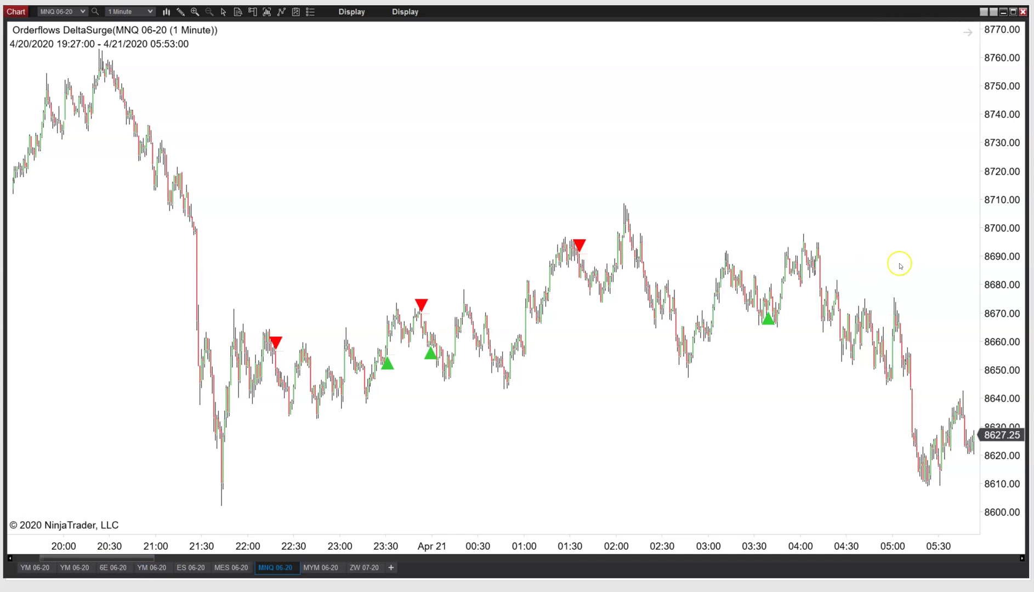
{"action": "right_click", "coordinate": [508, 422]}
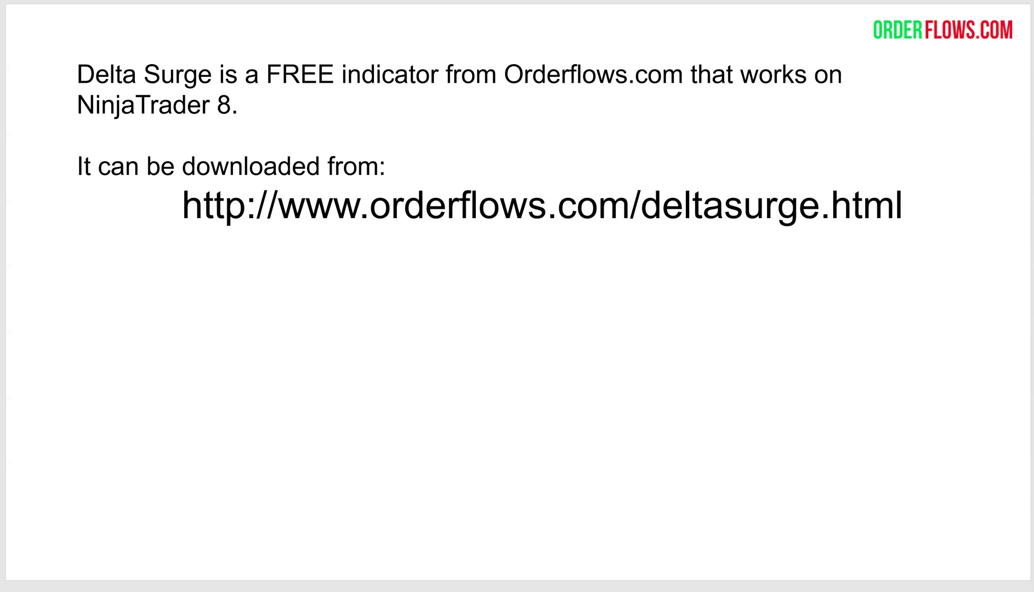
{"action": "left_click", "coordinate": [92, 582]}
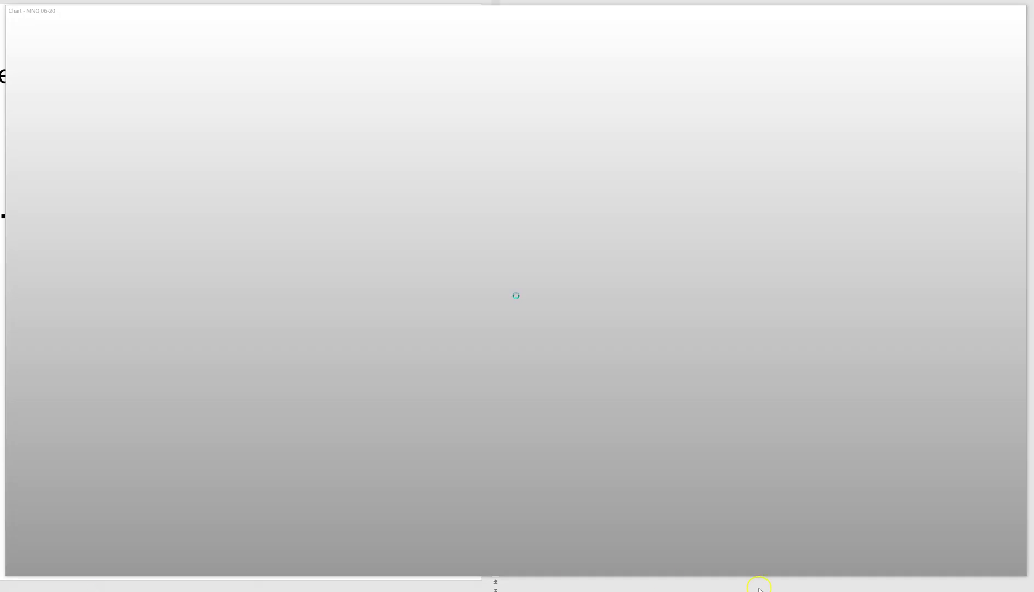
{"action": "left_click_drag", "start_coordinate": [134, 558], "coordinate": [1017, 543]}
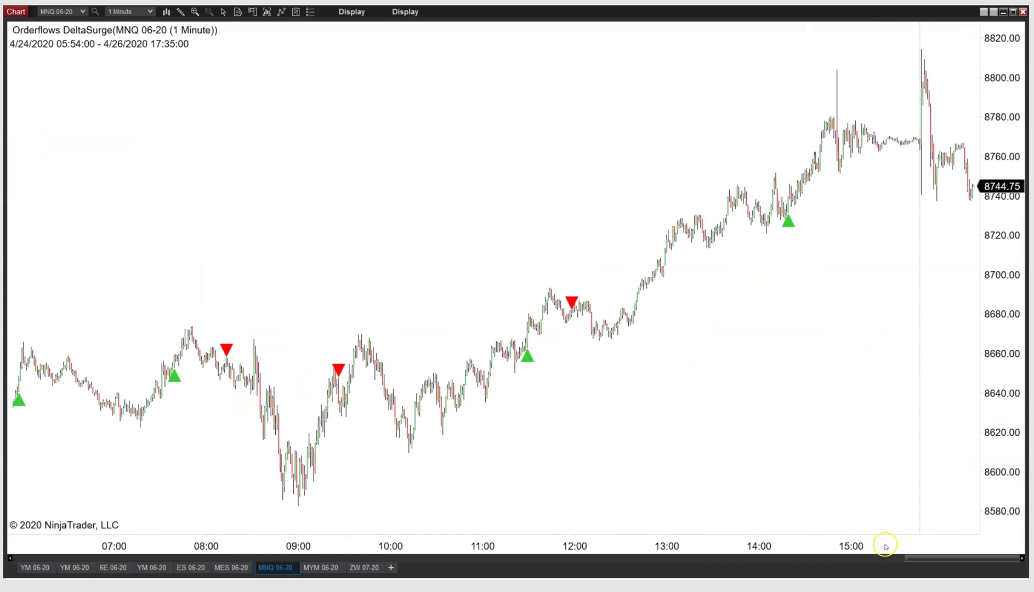
Step: Switch to the MES 06-20 one-minute chart and examine its DeltaSurge signals up close, going back from 4/26/2020 through 4/24 and 4/23/2020
{"action": "left_click", "coordinate": [231, 568]}
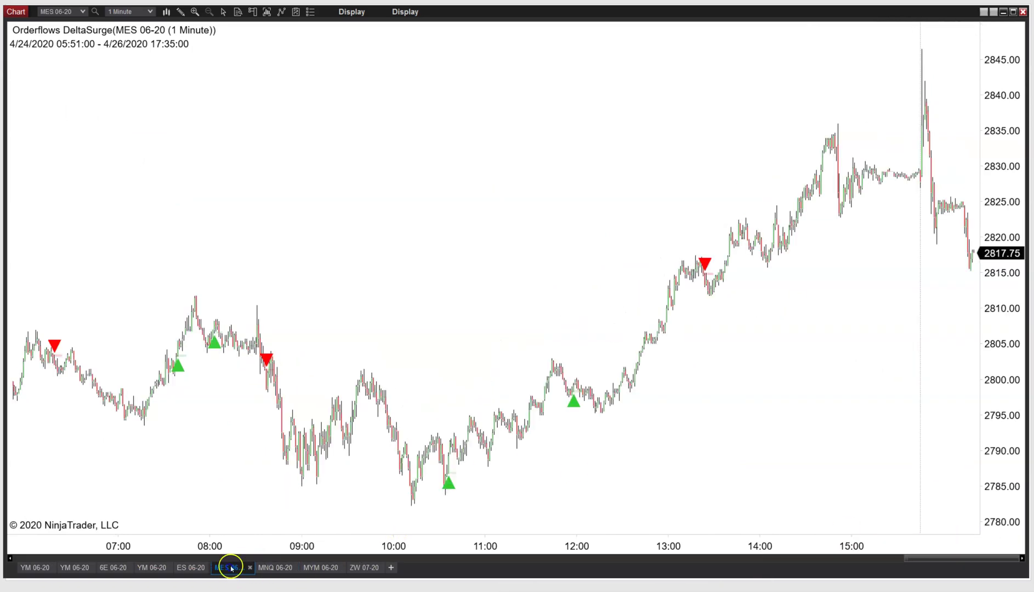
{"action": "left_click_drag", "start_coordinate": [762, 530], "coordinate": [51, 470]}
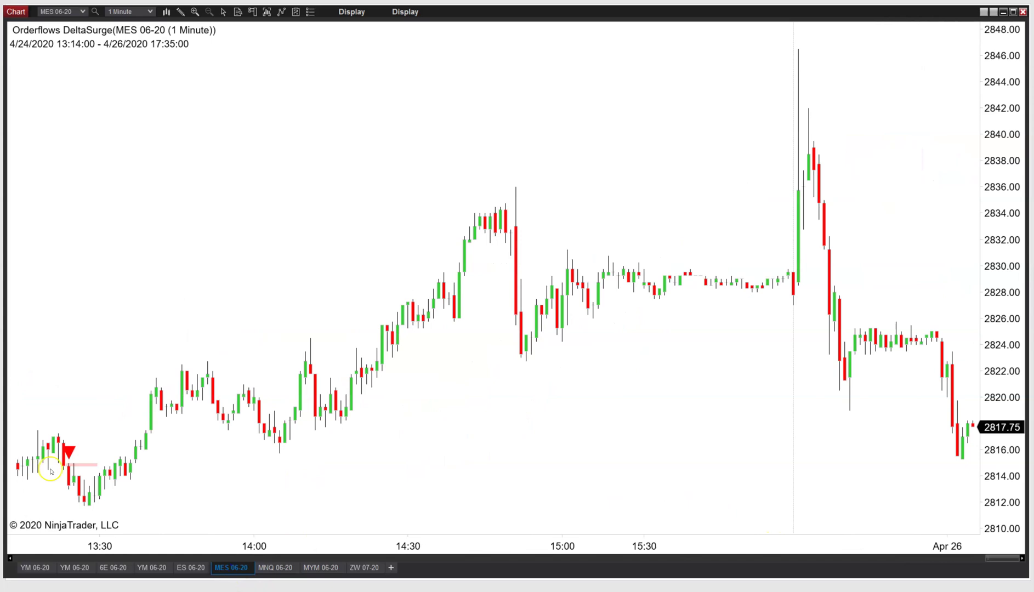
{"action": "left_click_drag", "start_coordinate": [454, 546], "coordinate": [307, 544]}
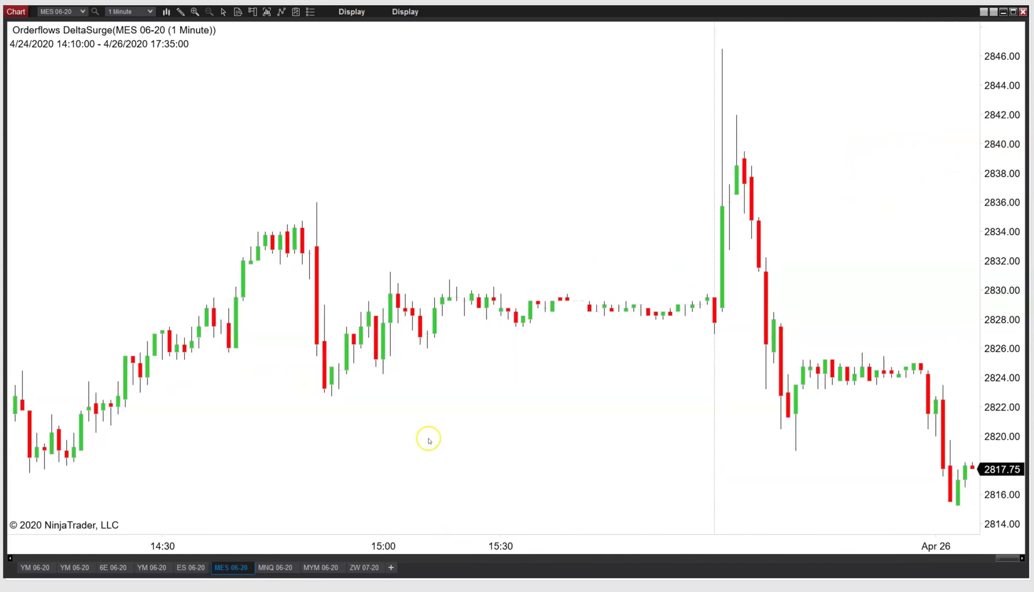
{"action": "left_click_drag", "start_coordinate": [1009, 559], "coordinate": [907, 559]}
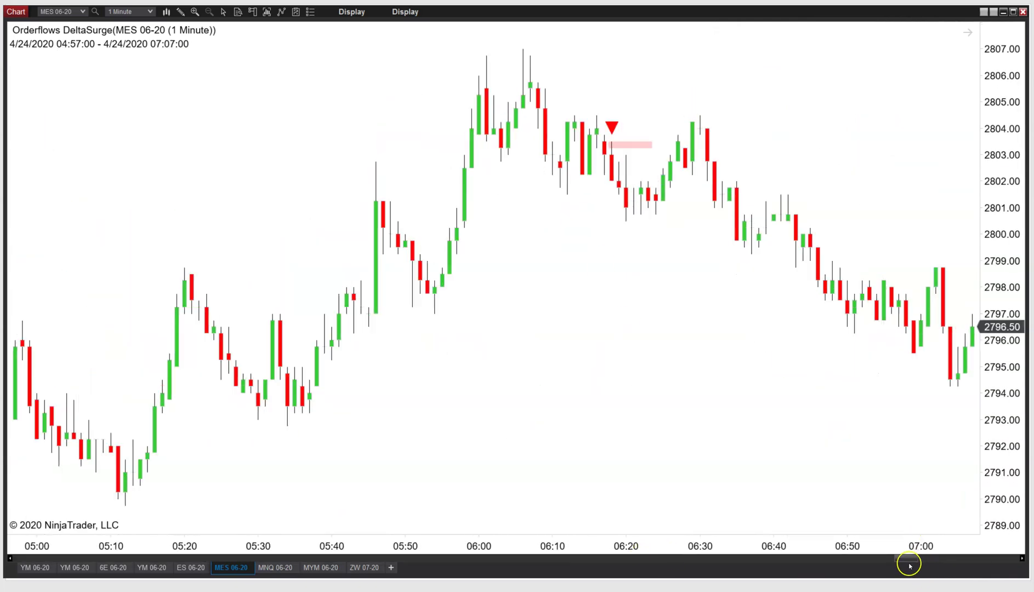
{"action": "left_click_drag", "start_coordinate": [909, 561], "coordinate": [837, 550]}
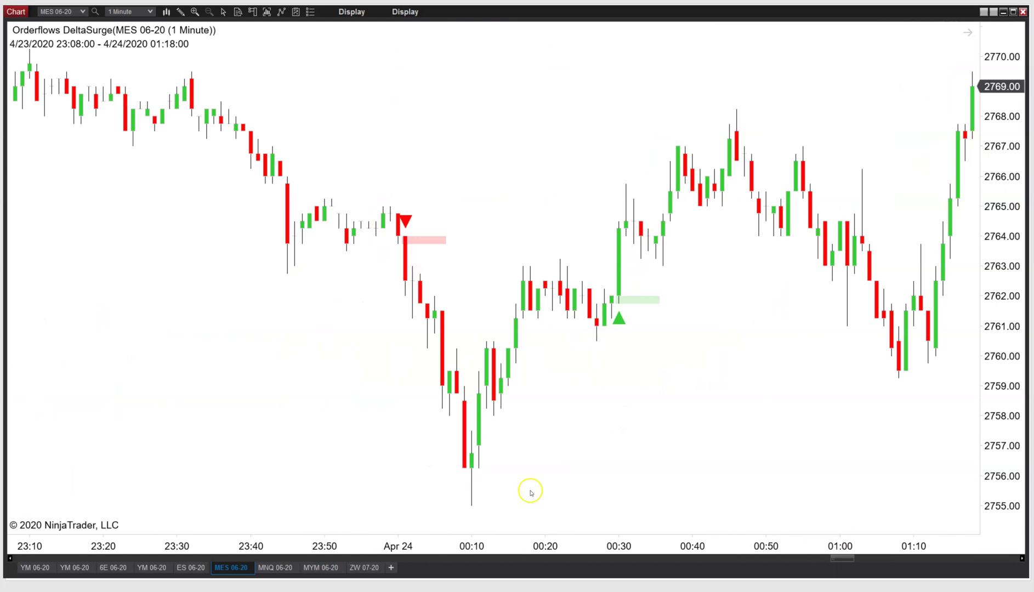
{"action": "left_click_drag", "start_coordinate": [842, 559], "coordinate": [649, 535]}
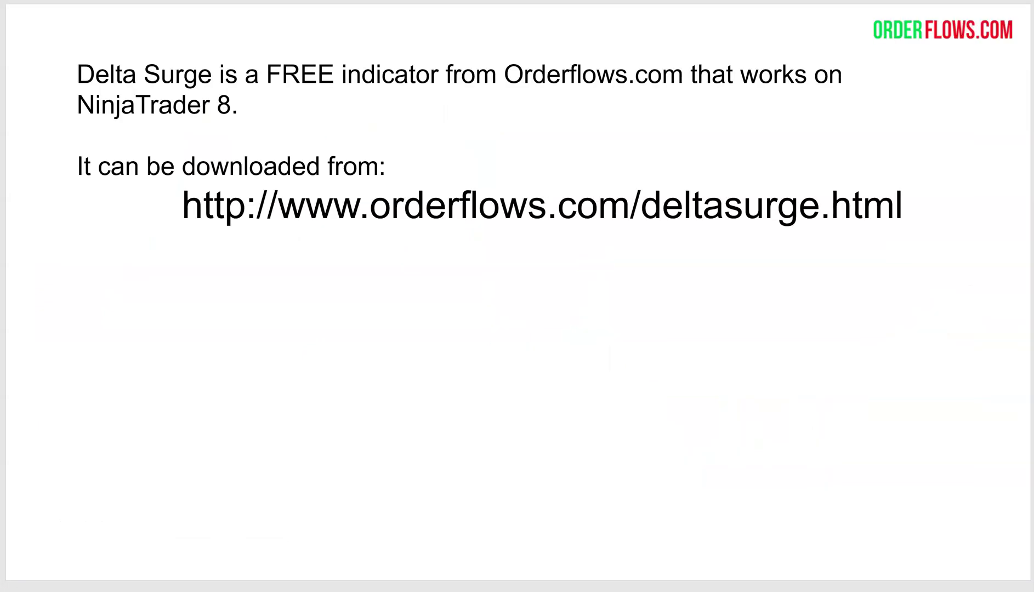
{"action": "mouse_move", "coordinate": [127, 587]}
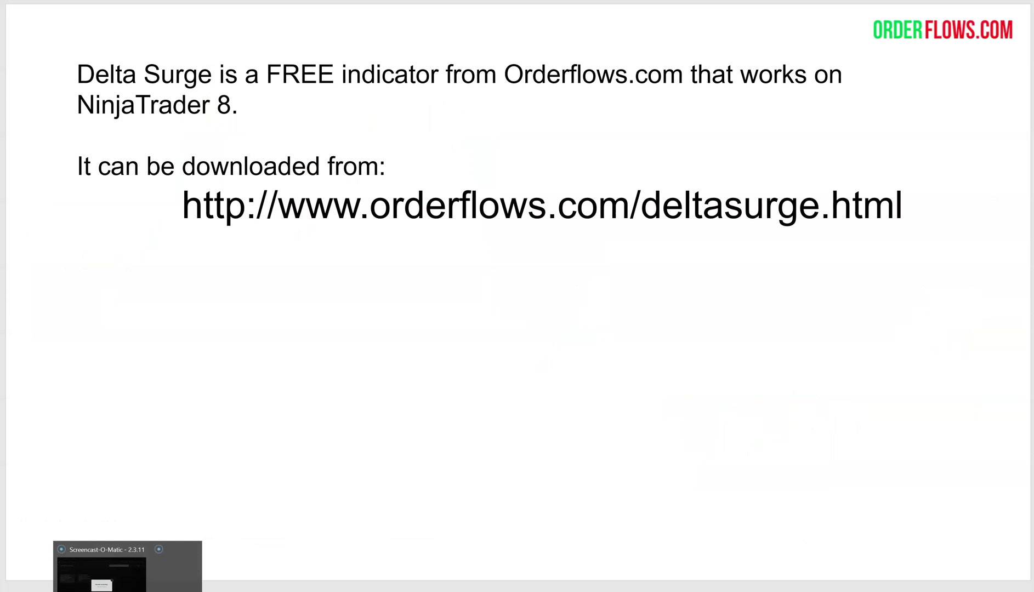